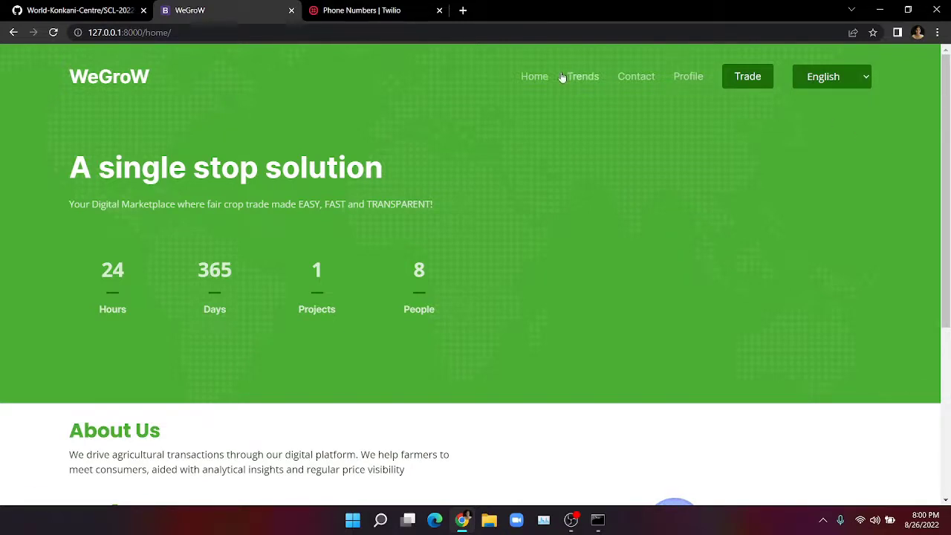
# Step: Open the Trends page and review the crop price table
pyautogui.moveTo(708, 84)
pyautogui.click(583, 83)
pyautogui.scroll(-2, 565, 126)
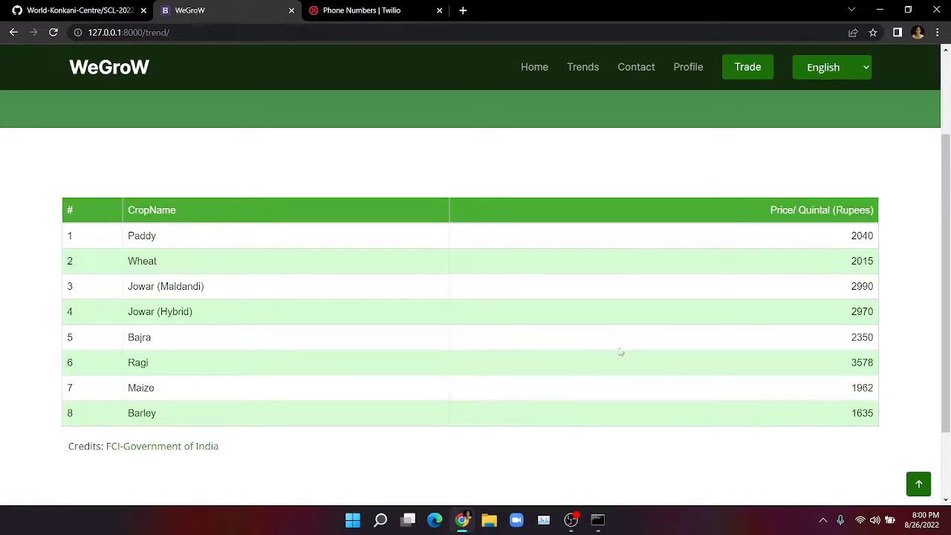
pyautogui.scroll(1, 620, 350)
pyautogui.scroll(-2, 352, 279)
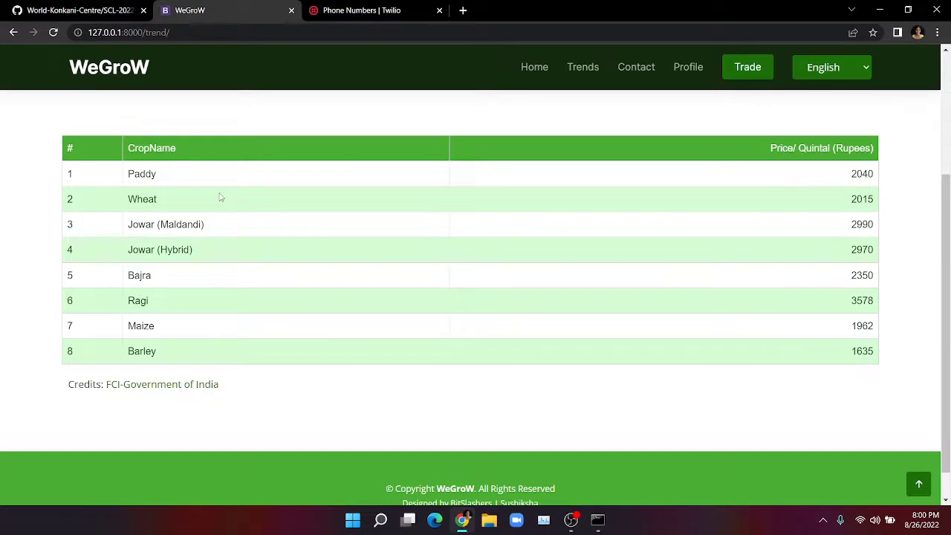
pyautogui.scroll(3, 298, 191)
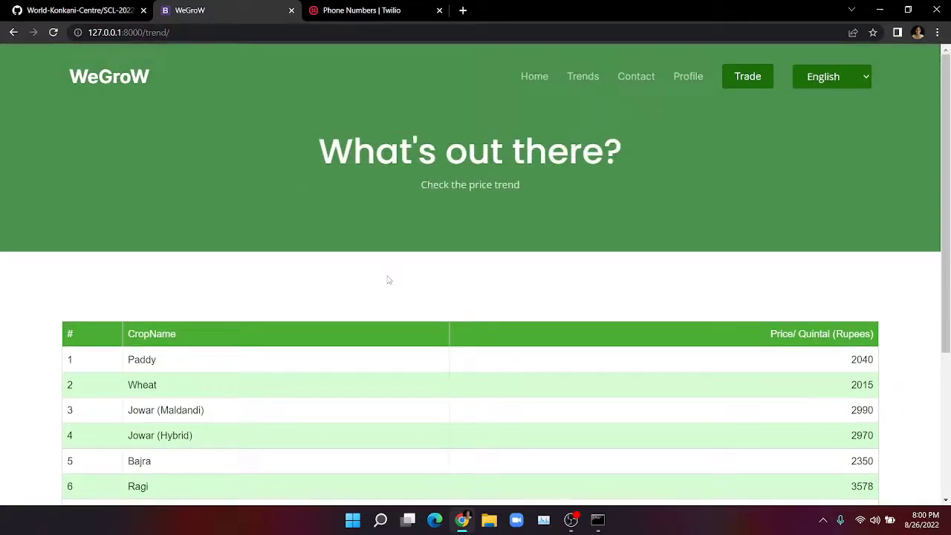
# Step: Go to the trade options and open the form for selling a product
pyautogui.click(751, 80)
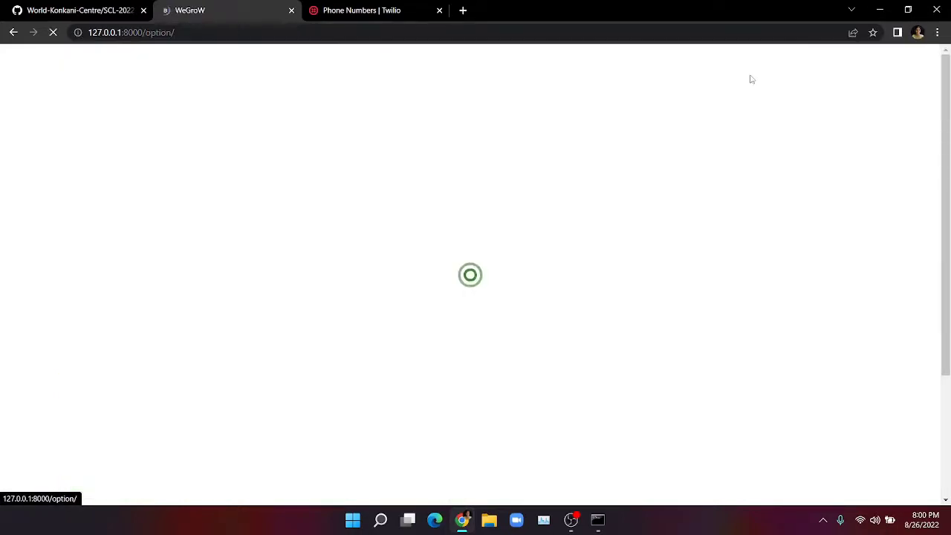
pyautogui.scroll(-1, 648, 242)
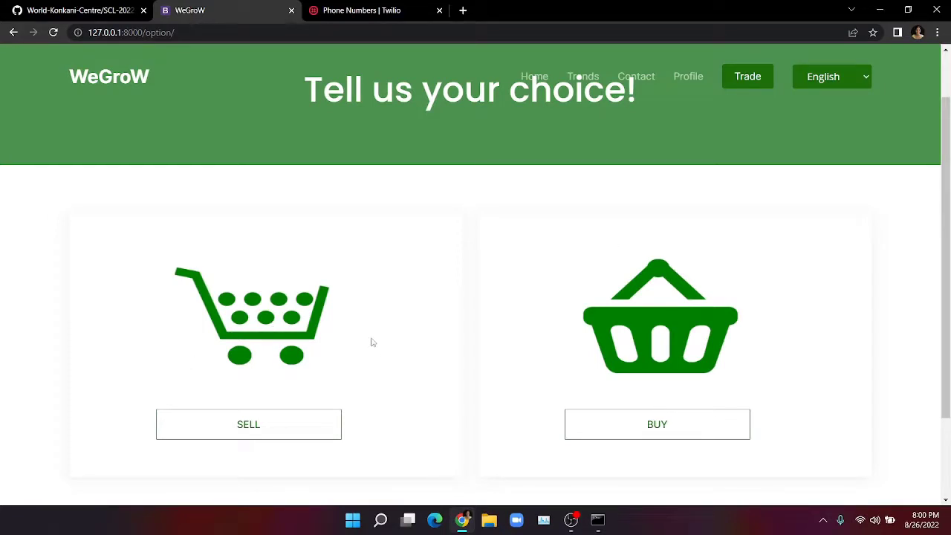
pyautogui.scroll(-1, 304, 375)
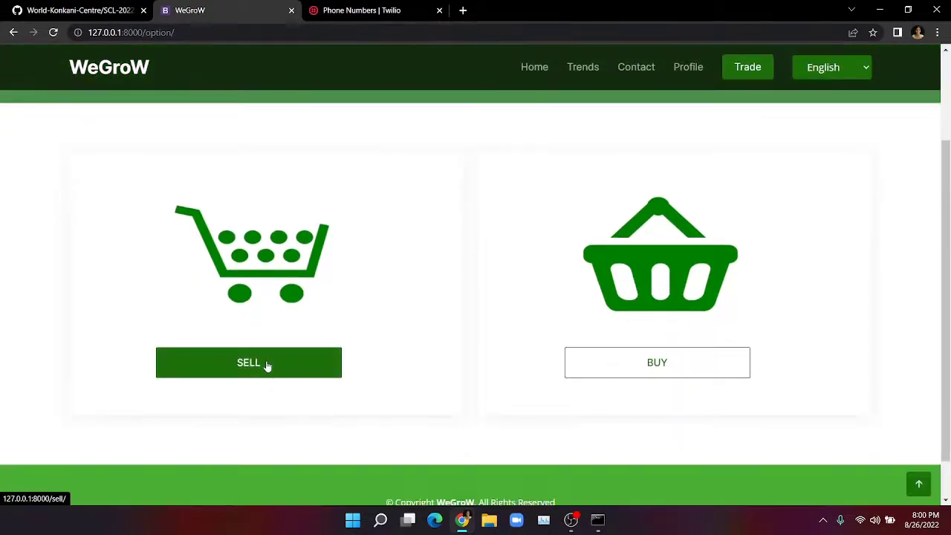
pyautogui.click(268, 366)
pyautogui.scroll(-1, 322, 310)
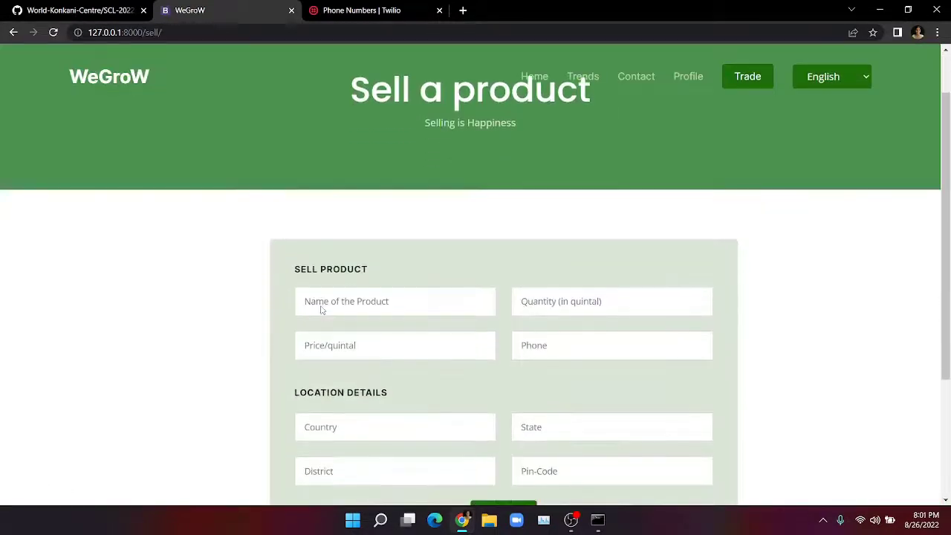
pyautogui.scroll(-1, 321, 310)
pyautogui.scroll(1, 321, 310)
# Step: Fill in the product details with Wheat, quantity 50 quintals, price 3000 per quintal and the seller's phone number
pyautogui.click(321, 310)
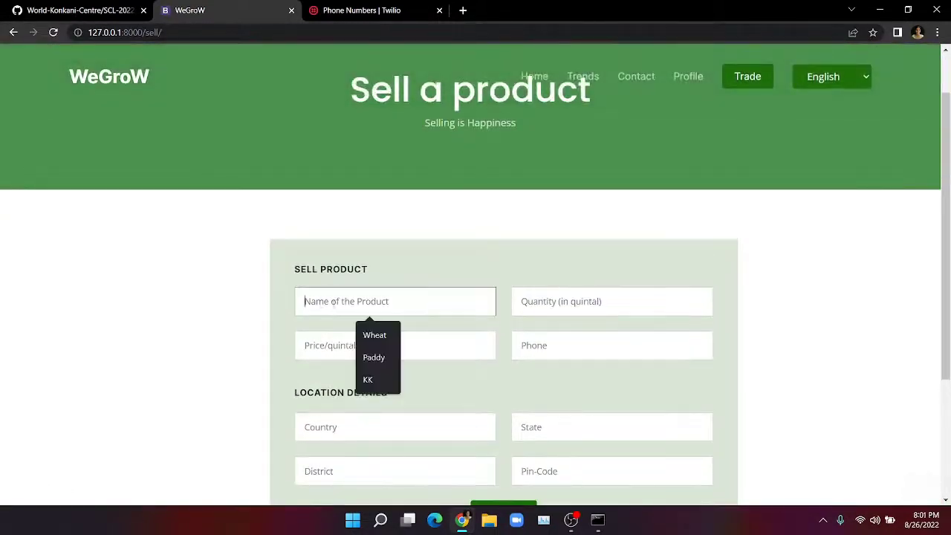
pyautogui.press('Down')
pyautogui.press('Return')
pyautogui.click(541, 296)
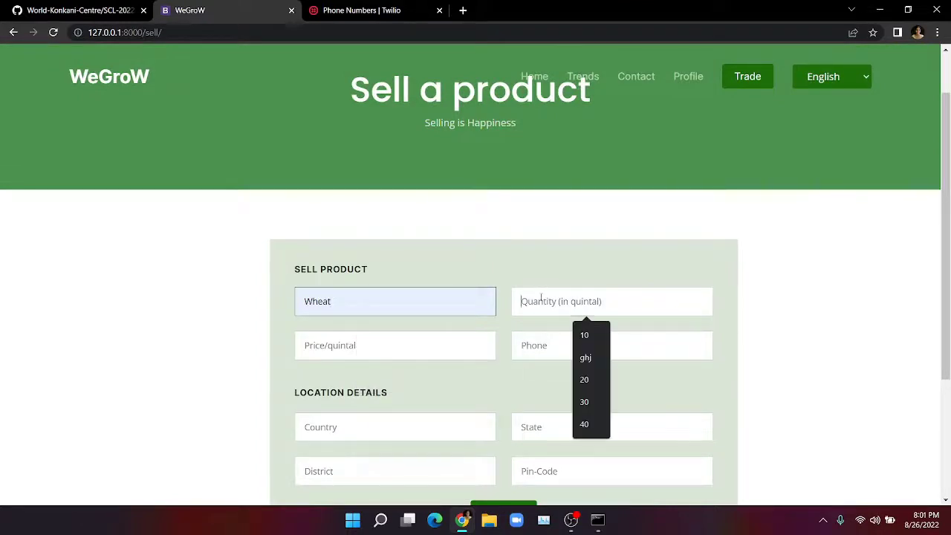
pyautogui.write('50')
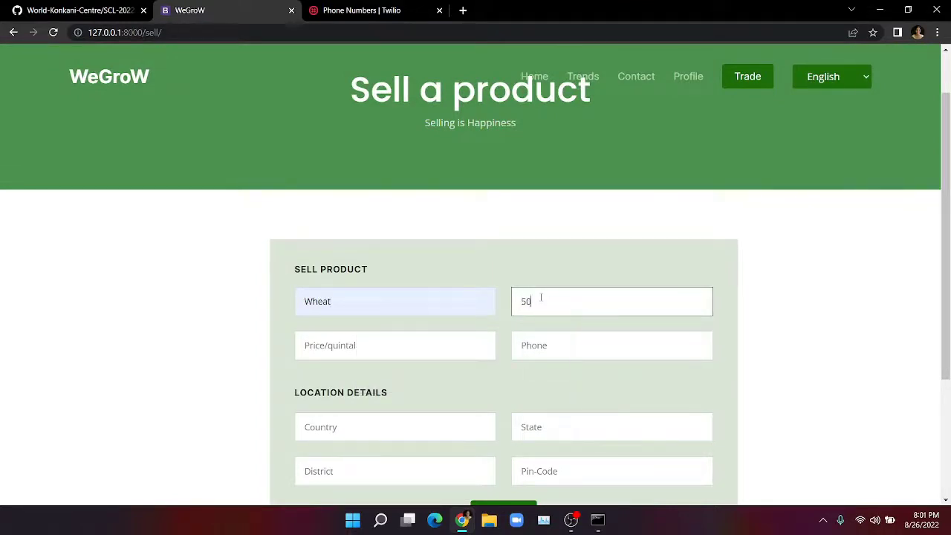
pyautogui.click(384, 344)
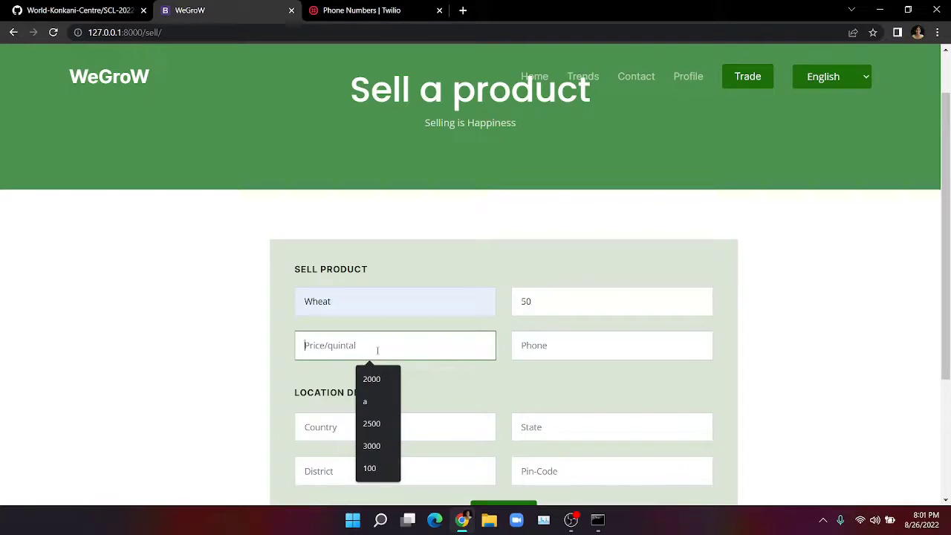
pyautogui.write('3000')
pyautogui.click(563, 344)
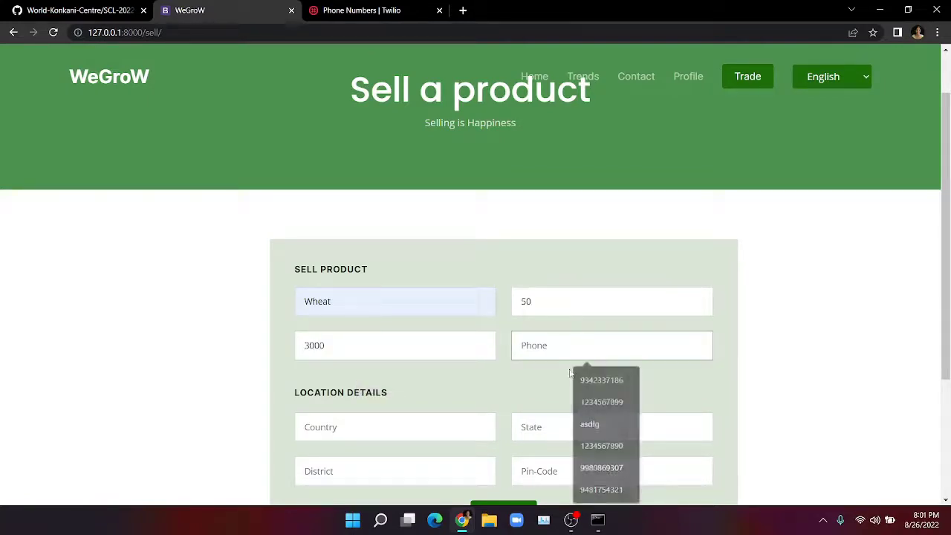
pyautogui.click(574, 354)
pyautogui.click(576, 353)
pyautogui.click(601, 379)
# Step: Set the wheat offer's location to India, Karnataka, Dakshina Kannada, enter the postal code and submit the offer
pyautogui.scroll(-3, 529, 312)
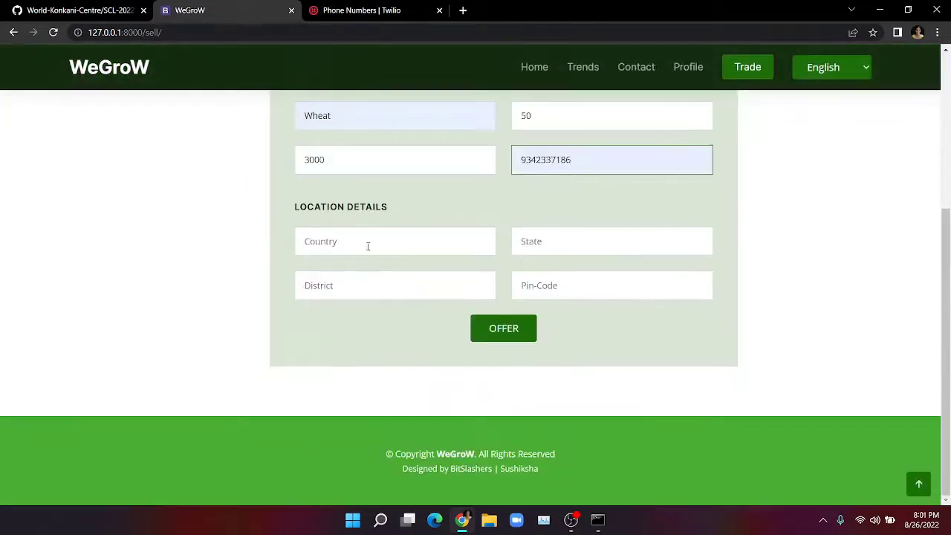
pyautogui.click(367, 246)
pyautogui.click(372, 275)
pyautogui.click(548, 253)
pyautogui.click(598, 275)
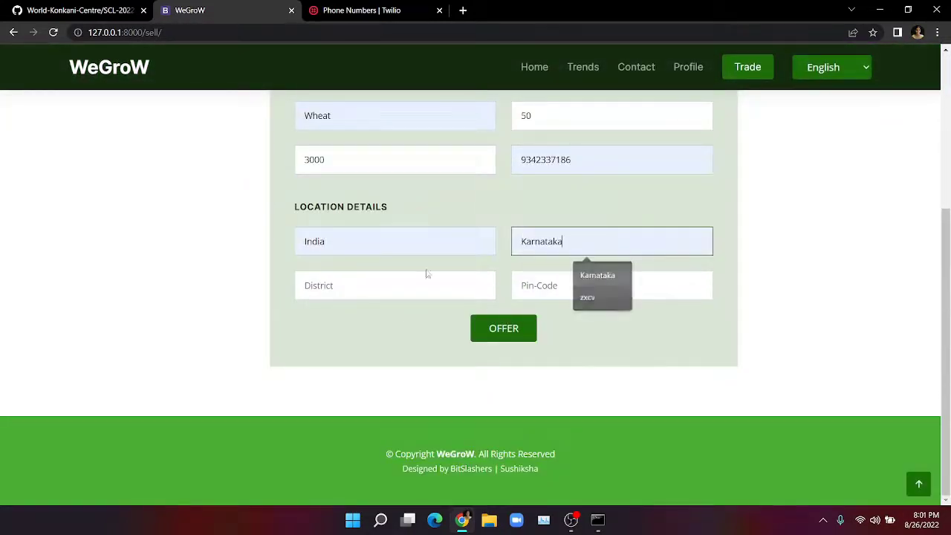
pyautogui.click(365, 281)
pyautogui.click(370, 327)
pyautogui.click(586, 286)
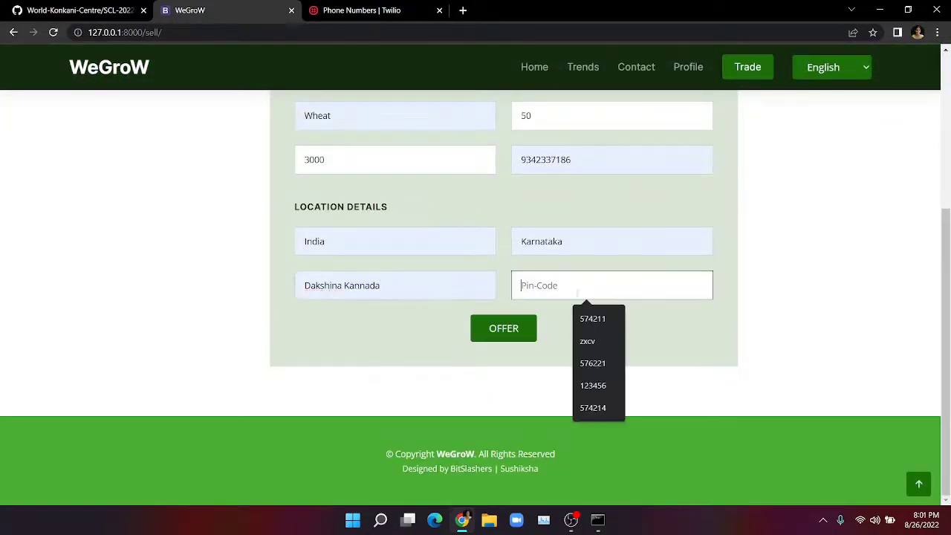
pyautogui.click(593, 326)
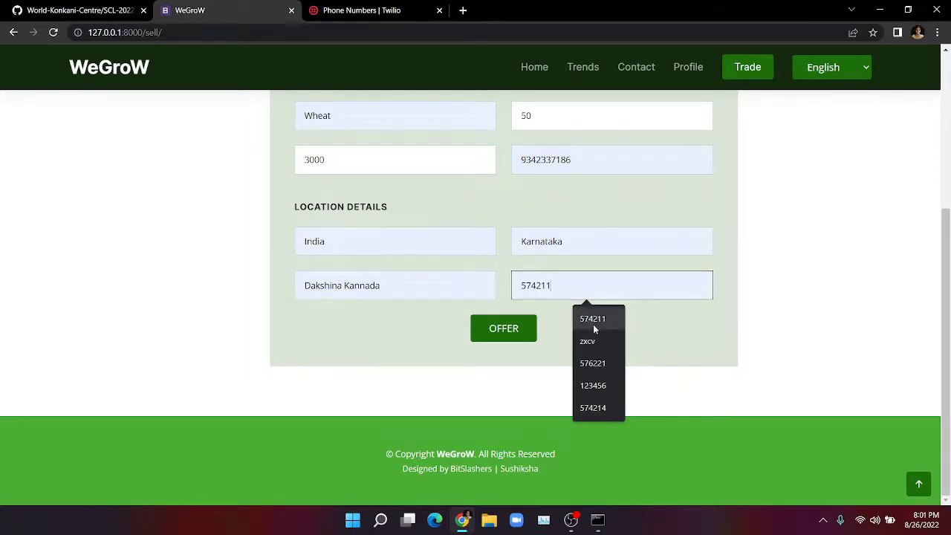
pyautogui.click(493, 334)
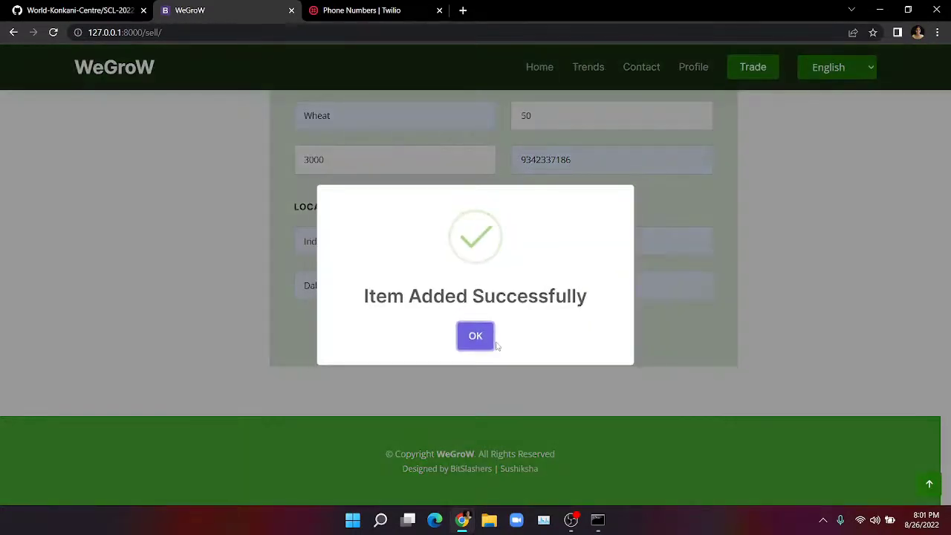
pyautogui.click(474, 346)
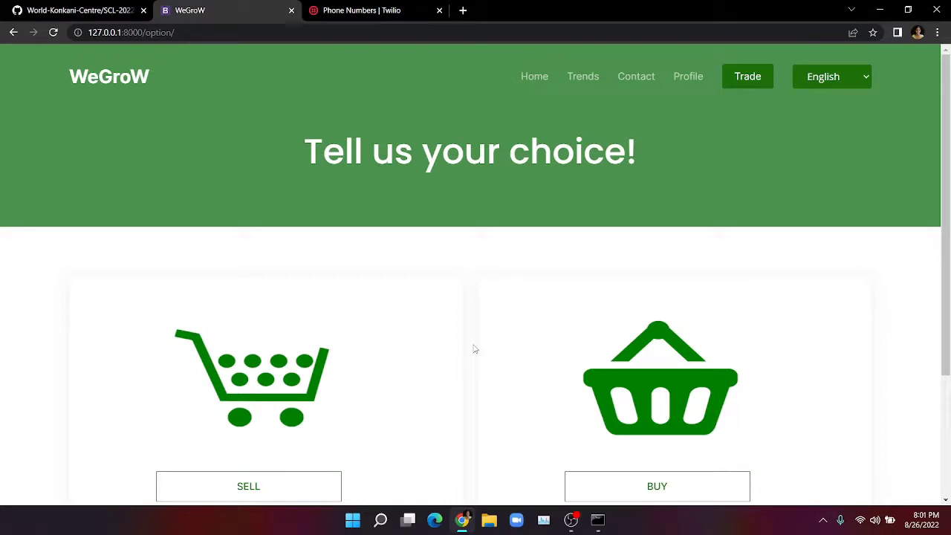
# Step: Start another sell offer for Paddy with quantity 25 quintals, price 4000 per quintal and the seller's phone number
pyautogui.click(242, 486)
pyautogui.scroll(-1, 454, 346)
pyautogui.click(382, 302)
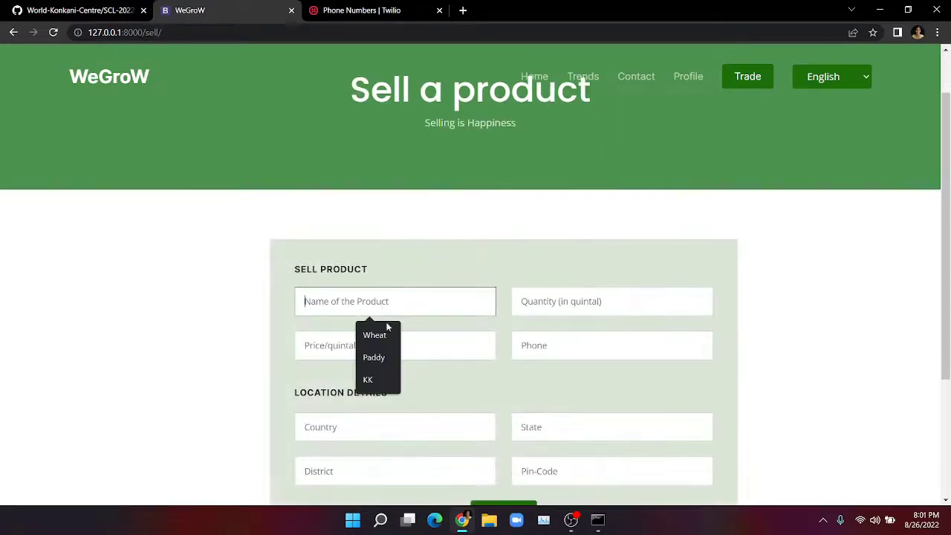
pyautogui.click(376, 358)
pyautogui.click(584, 304)
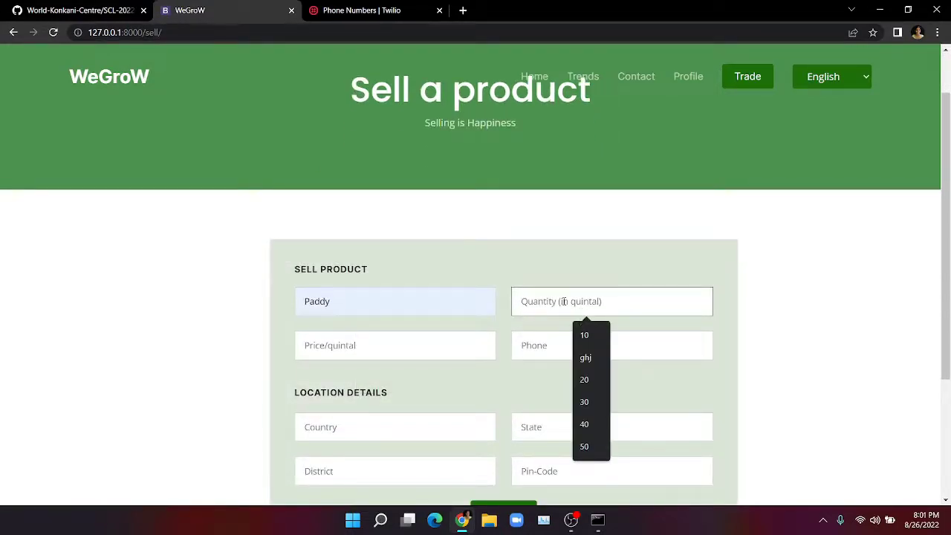
pyautogui.write('25')
pyautogui.click(403, 349)
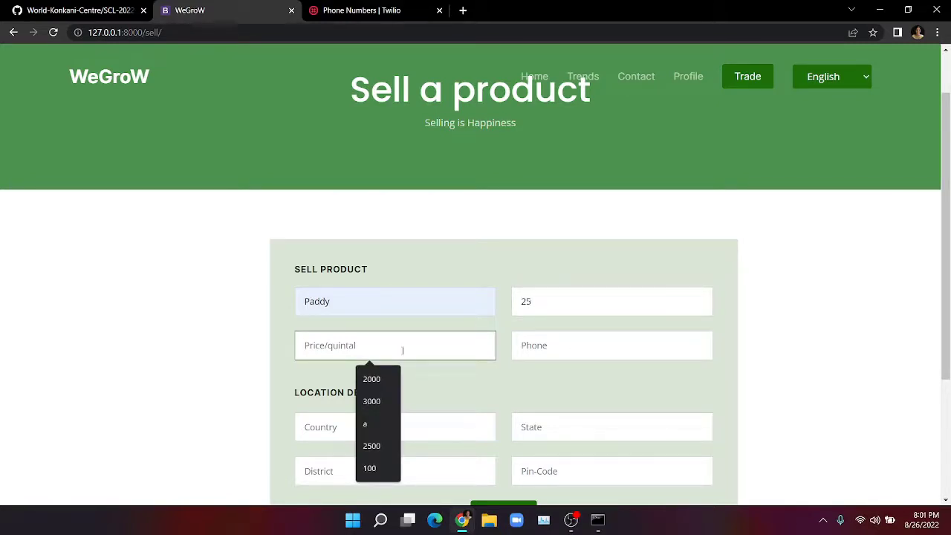
pyautogui.write('4000')
pyautogui.click(572, 347)
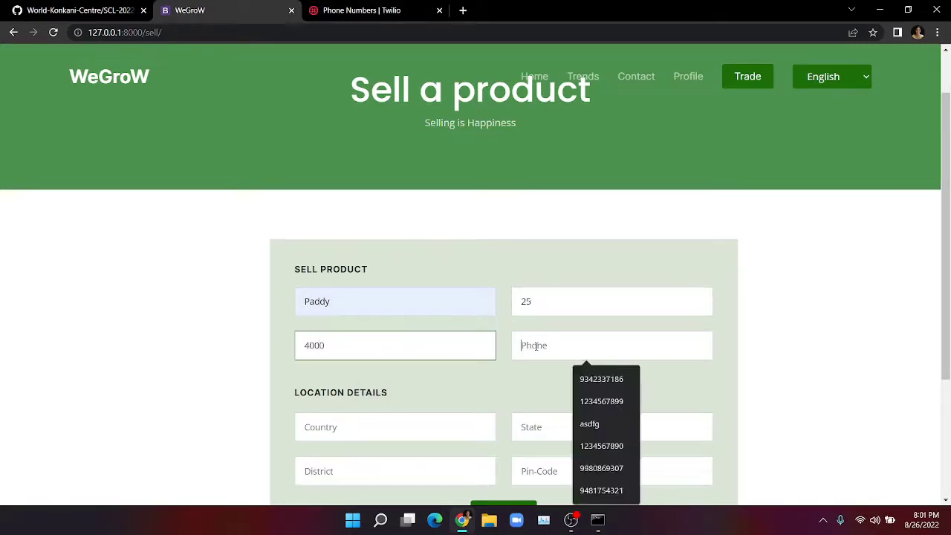
pyautogui.click(576, 375)
# Step: Set the paddy offer's location to India, Karnataka, Dakshina Kannada, enter the postal code and submit the offer
pyautogui.scroll(-2, 340, 315)
pyautogui.click(343, 312)
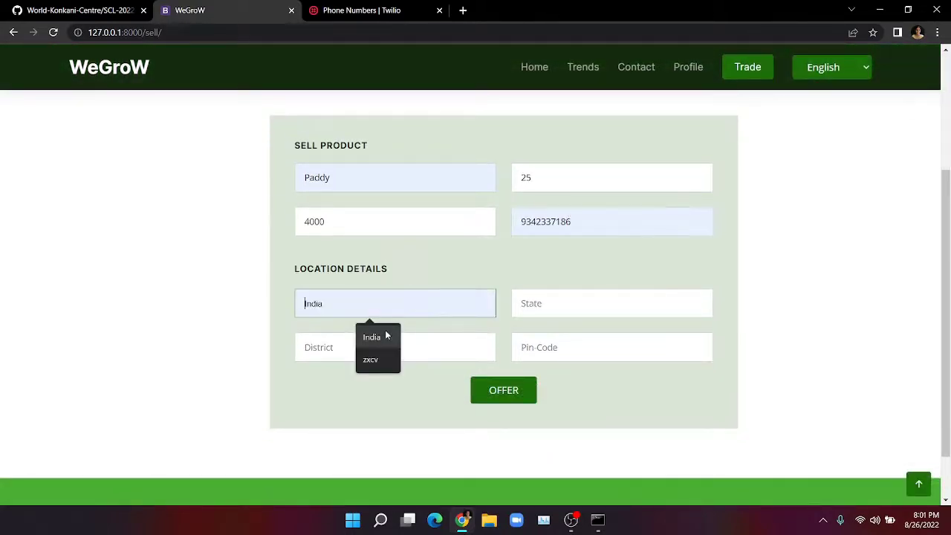
pyautogui.click(386, 335)
pyautogui.click(540, 305)
pyautogui.click(599, 342)
pyautogui.click(370, 353)
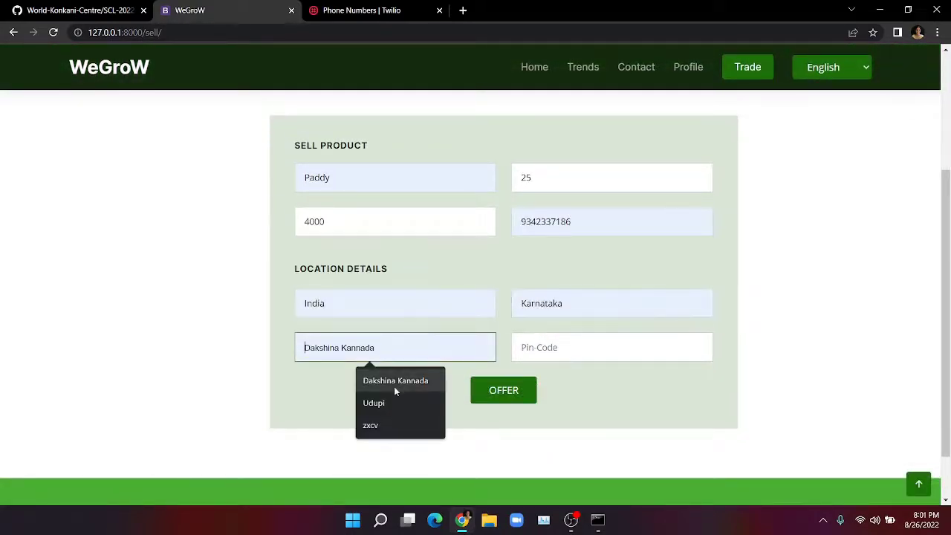
pyautogui.click(394, 385)
pyautogui.moveTo(397, 352); pyautogui.dragTo(209, 344)
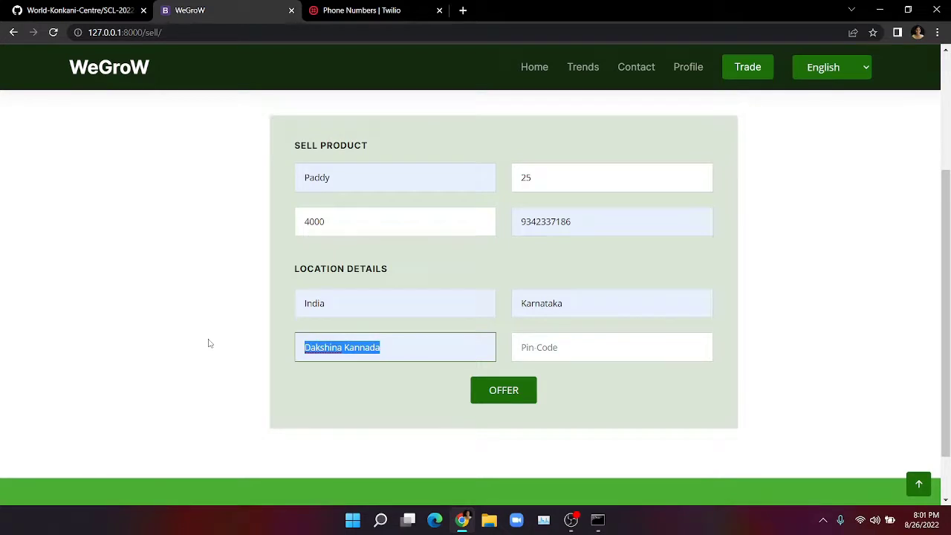
pyautogui.click(595, 356)
pyautogui.click(591, 376)
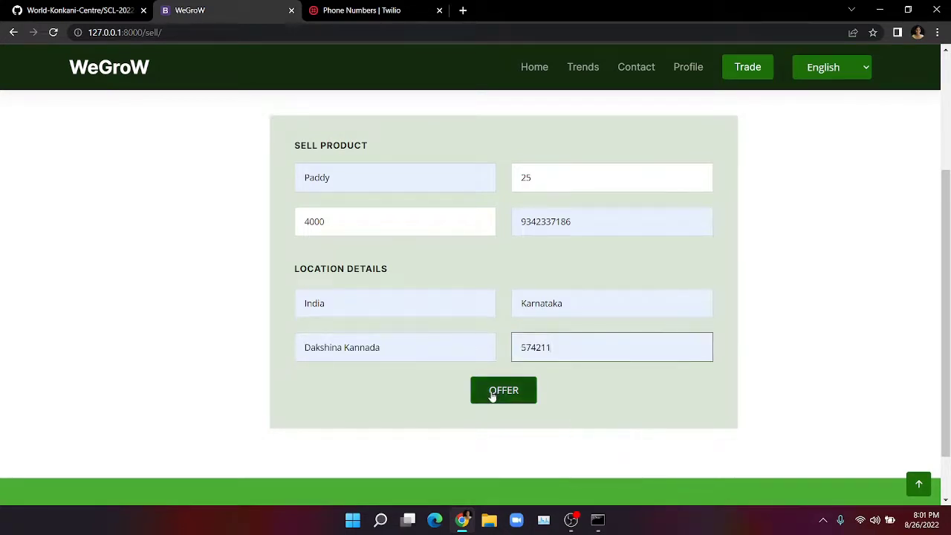
pyautogui.click(493, 391)
pyautogui.click(479, 338)
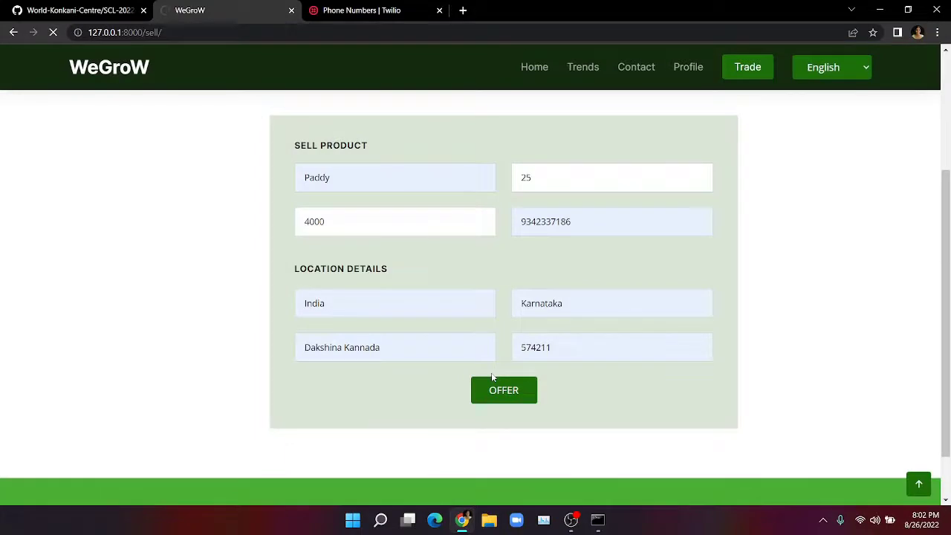
# Step: Open the analytics choices of the user profile
pyautogui.scroll(-1, 464, 356)
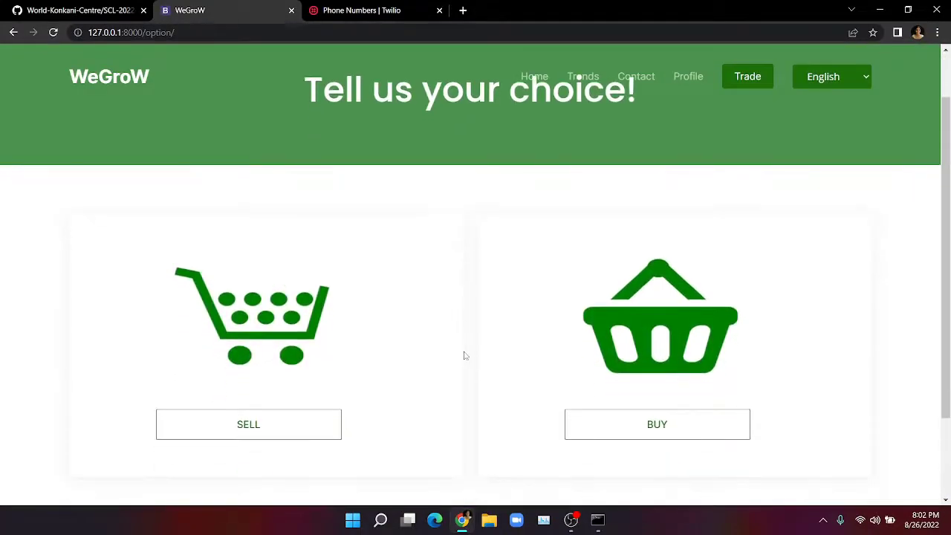
pyautogui.scroll(1, 466, 359)
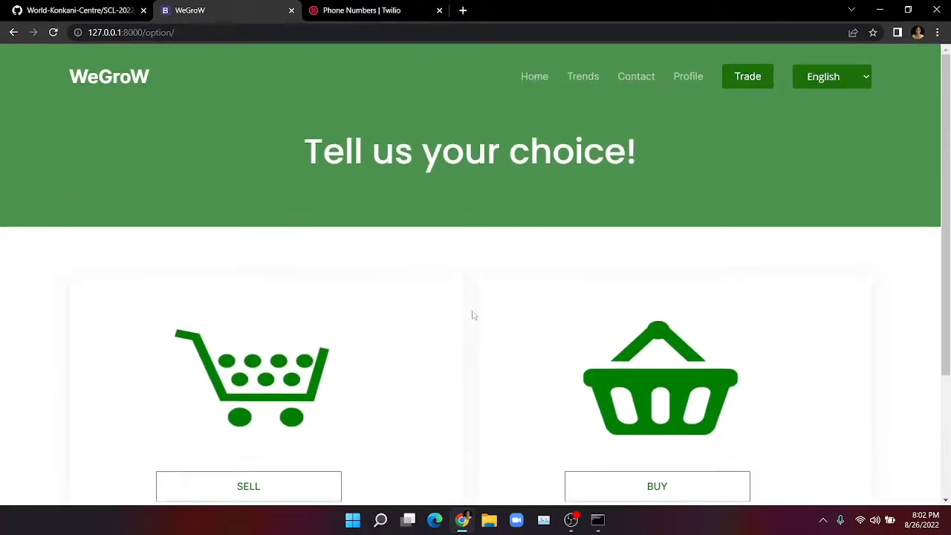
pyautogui.moveTo(665, 77)
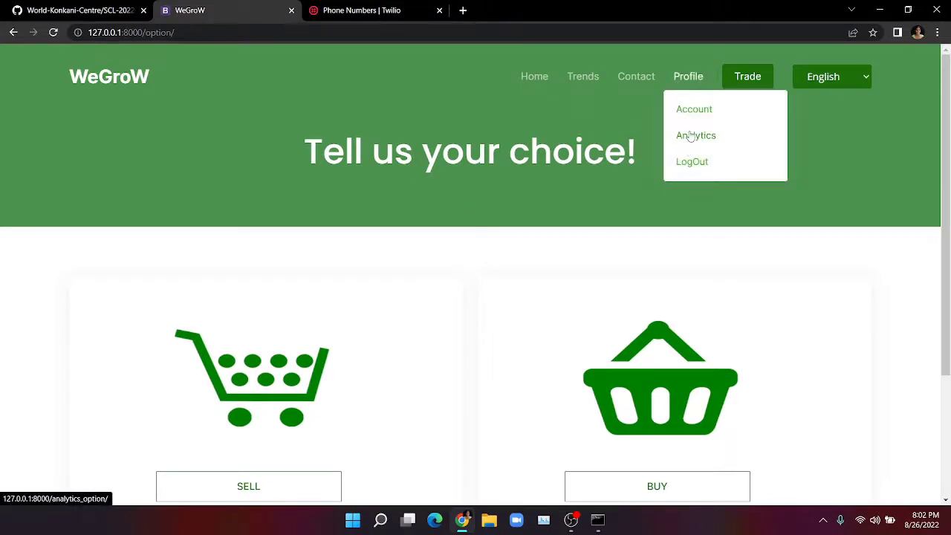
pyautogui.click(687, 138)
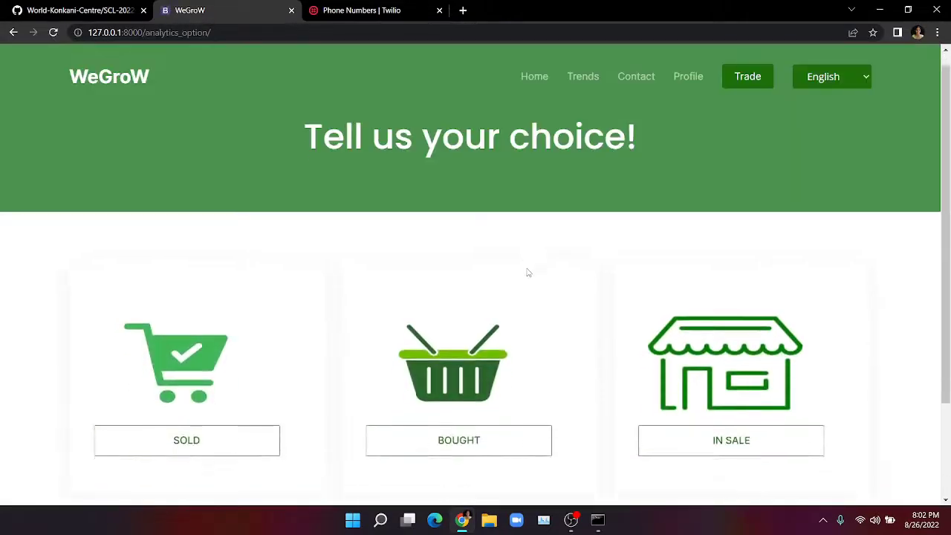
pyautogui.scroll(-1, 527, 275)
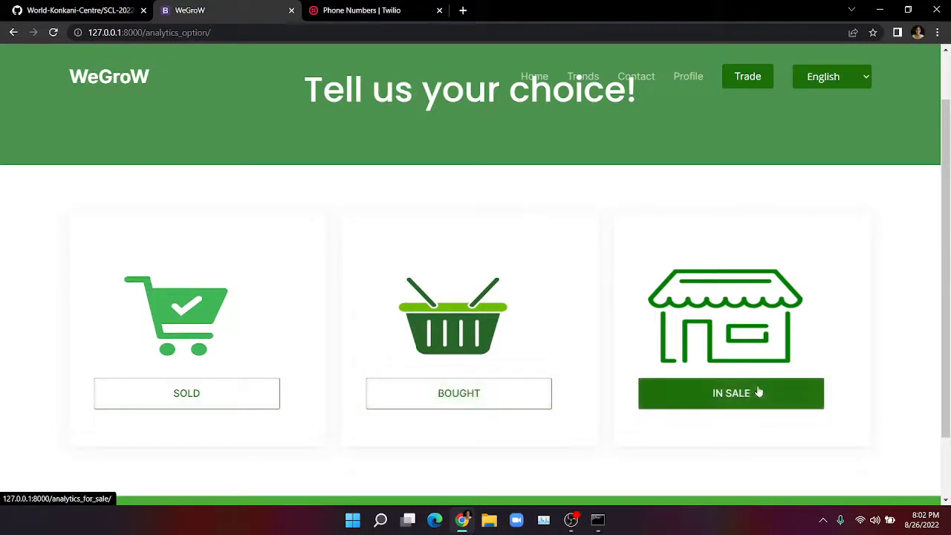
# Step: Check the sold products, return to the analytics choices and review the products currently in sale
pyautogui.click(239, 385)
pyautogui.click(13, 35)
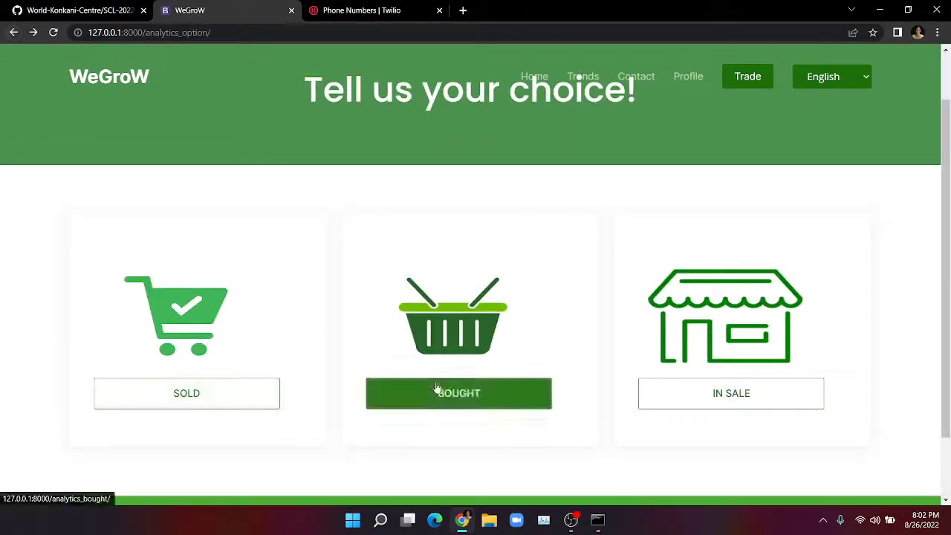
pyautogui.click(696, 394)
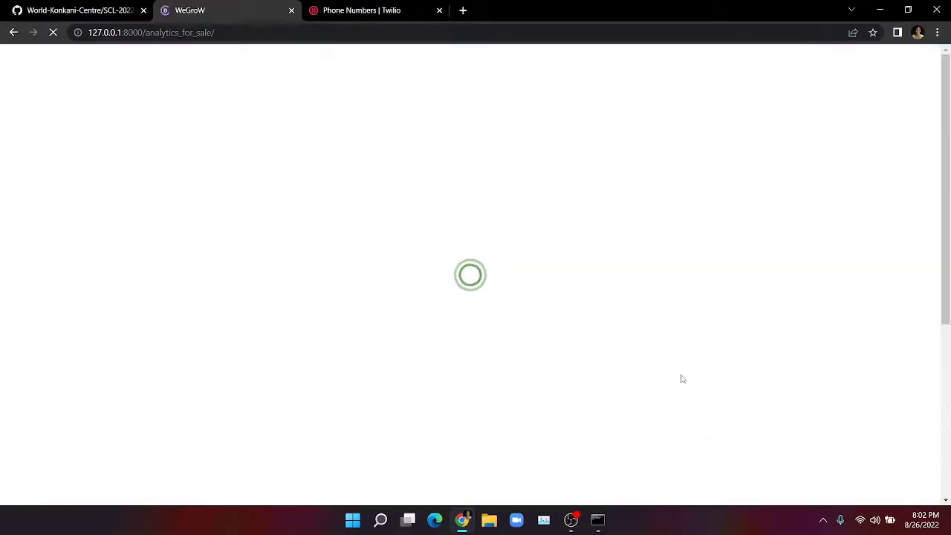
pyautogui.scroll(-4, 600, 312)
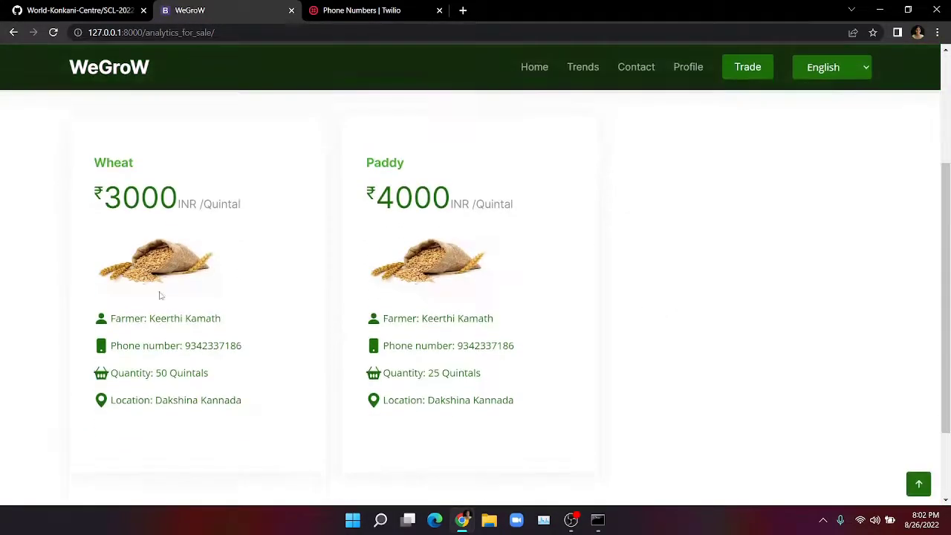
# Step: Look over the wheat and paddy listings, then open the trade choices and choose to buy a product
pyautogui.scroll(2, 340, 307)
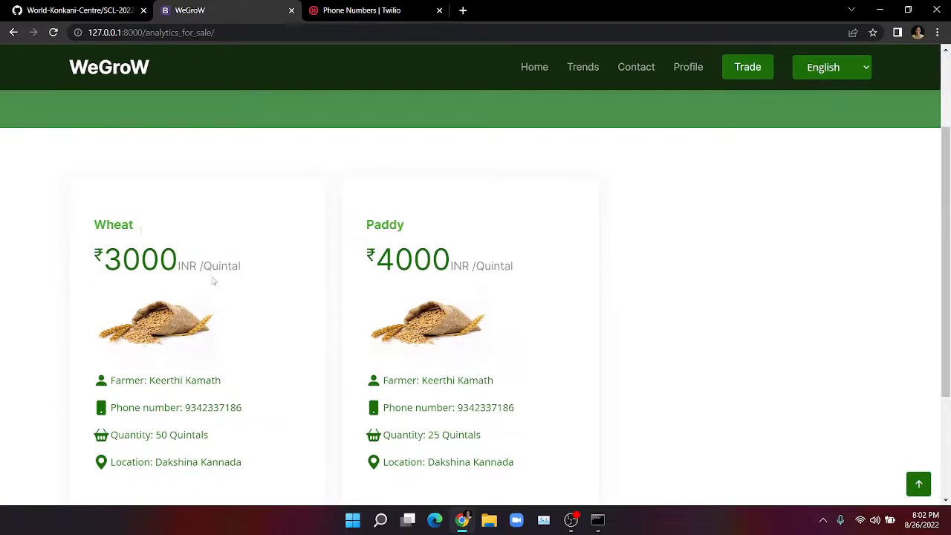
pyautogui.scroll(-1, 432, 239)
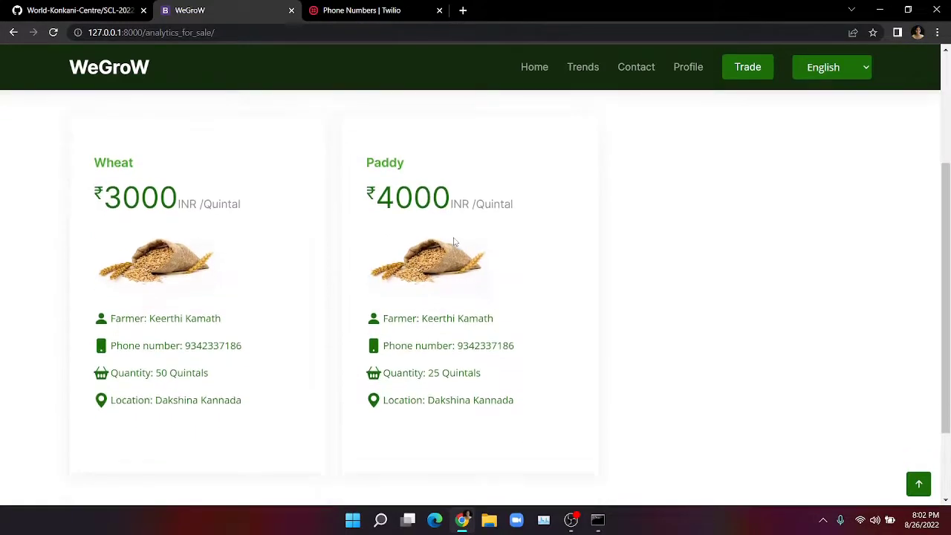
pyautogui.scroll(3, 453, 251)
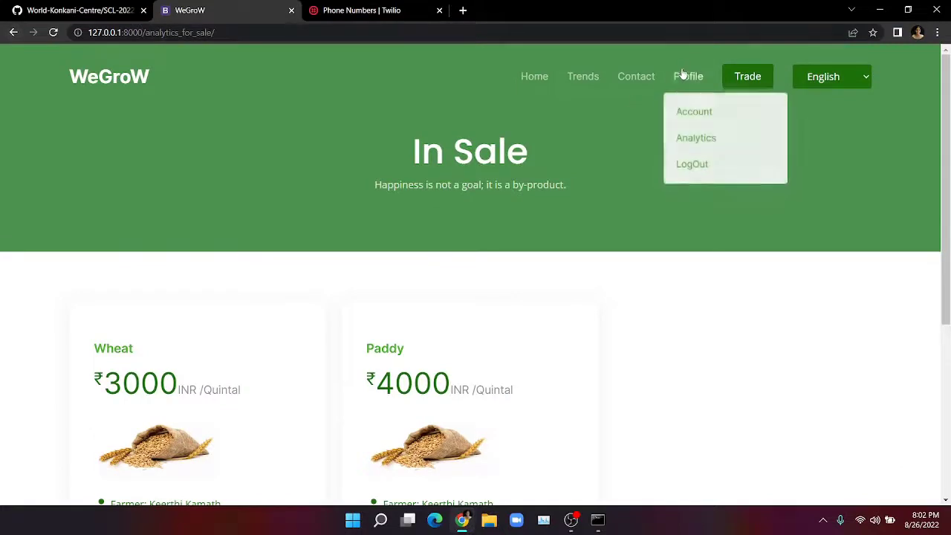
pyautogui.click(749, 77)
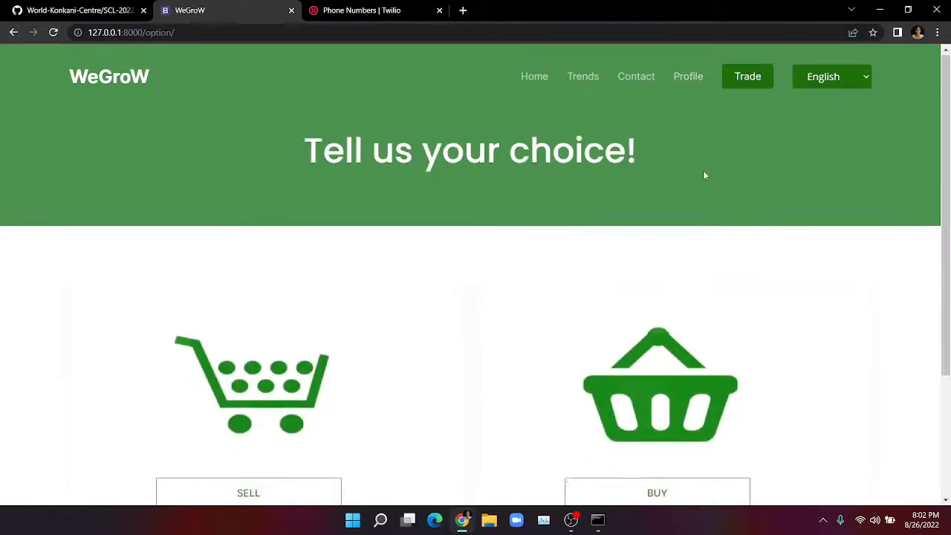
pyautogui.scroll(-3, 665, 333)
pyautogui.click(665, 314)
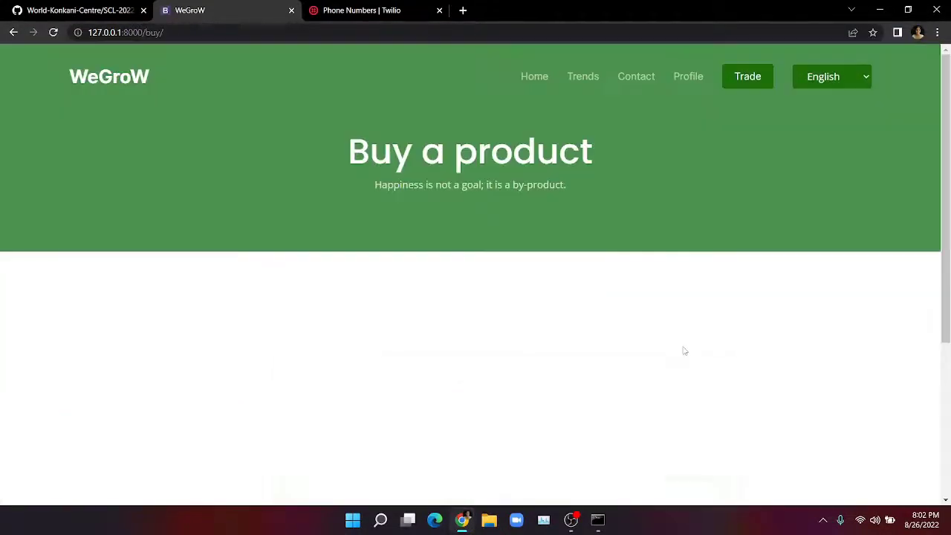
# Step: Fill in the purchase search with Wheat as the product, India as the country and Karnataka as the state
pyautogui.scroll(-2, 241, 266)
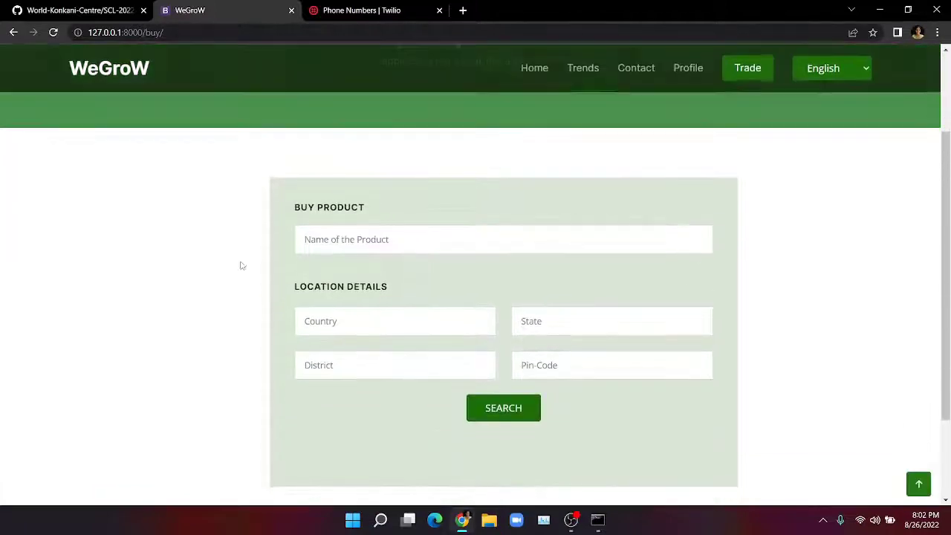
pyautogui.click(361, 240)
pyautogui.click(374, 273)
pyautogui.click(350, 321)
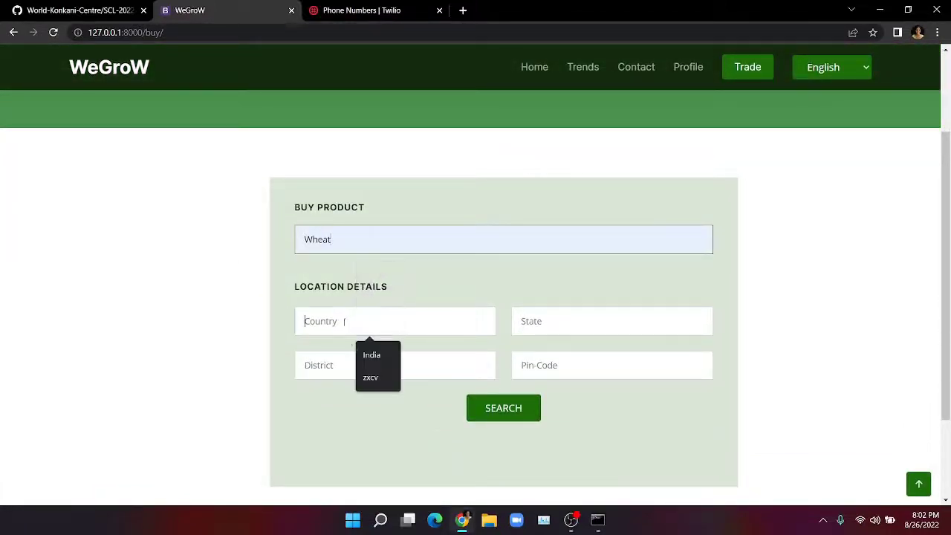
pyautogui.click(368, 351)
pyautogui.click(583, 321)
pyautogui.click(582, 357)
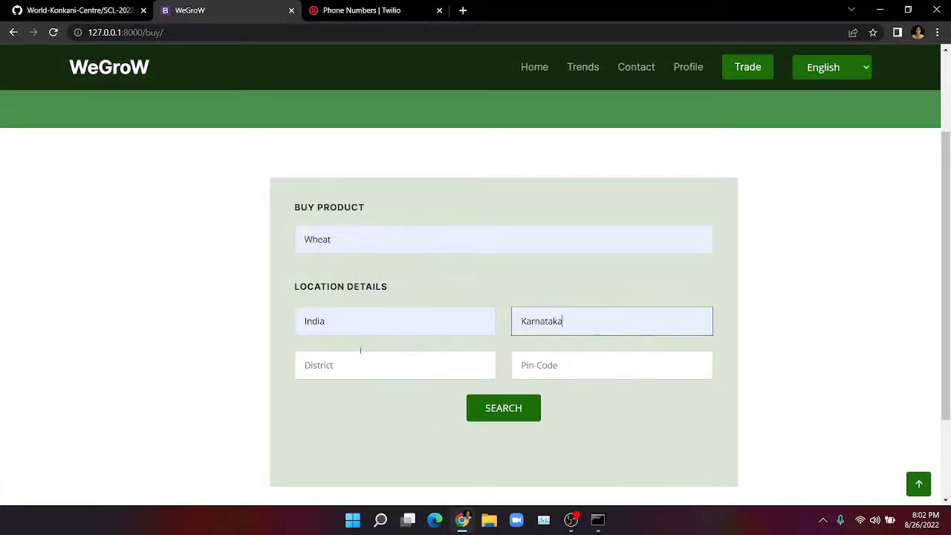
# Step: Set the purchase search's district to Udupi, enter the postal code and search for available produce
pyautogui.click(363, 365)
pyautogui.click(374, 421)
pyautogui.click(595, 368)
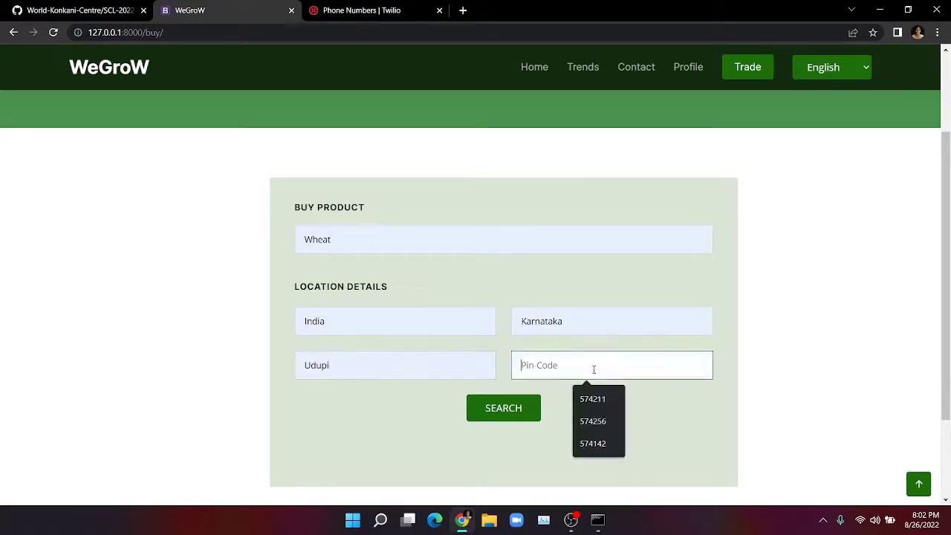
pyautogui.click(591, 421)
pyautogui.scroll(-1, 777, 384)
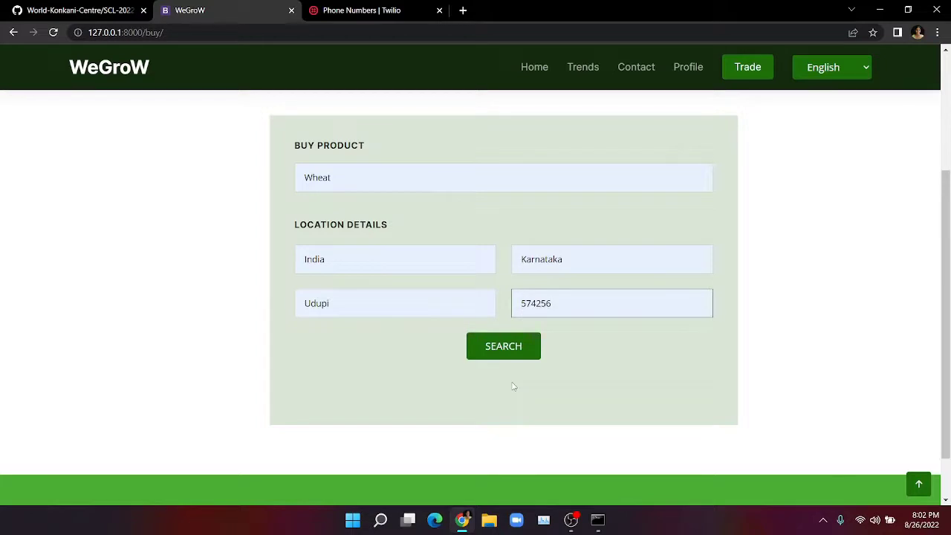
pyautogui.click(522, 355)
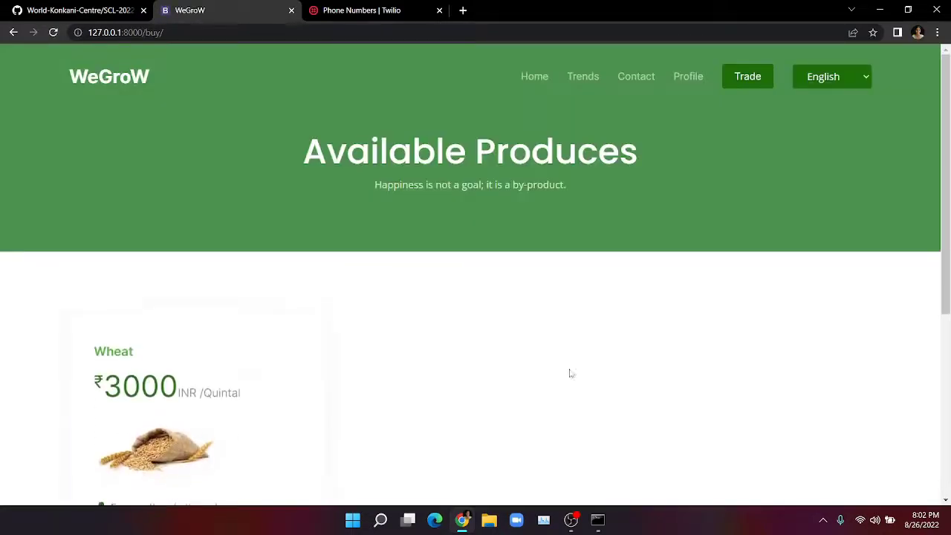
# Step: Review the available wheat offer at 3000 per quintal, buy it and acknowledge the purchase
pyautogui.scroll(-1, 559, 336)
pyautogui.scroll(-2, 559, 336)
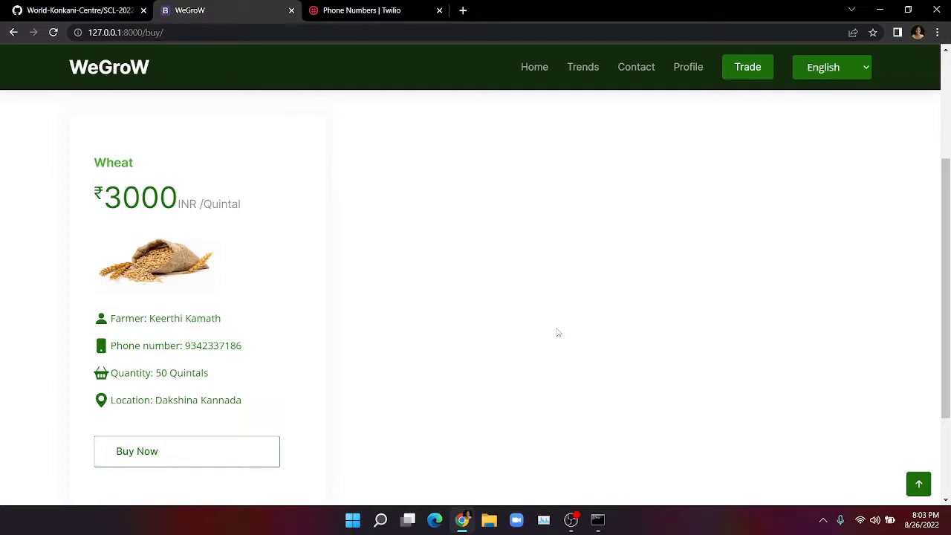
pyautogui.scroll(-1, 438, 369)
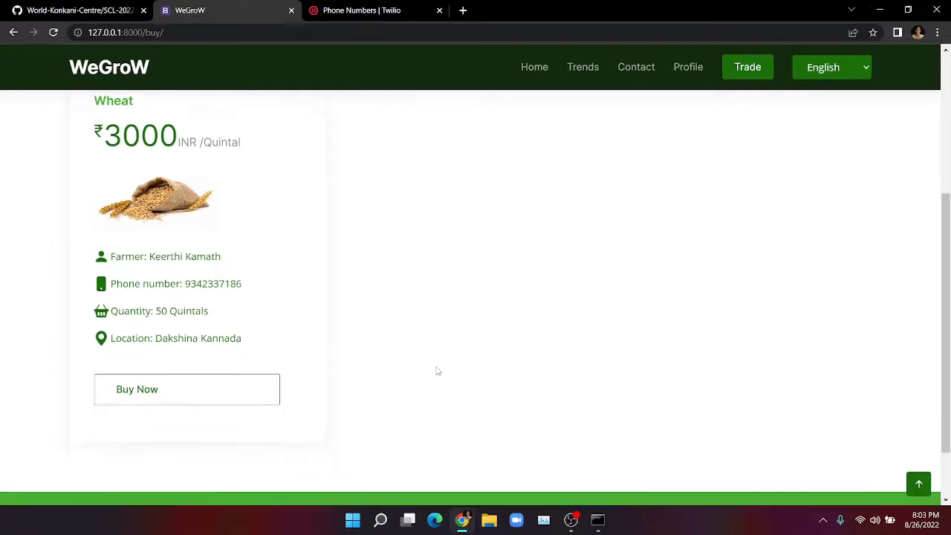
pyautogui.scroll(2, 419, 364)
pyautogui.scroll(-2, 413, 349)
pyautogui.click(158, 388)
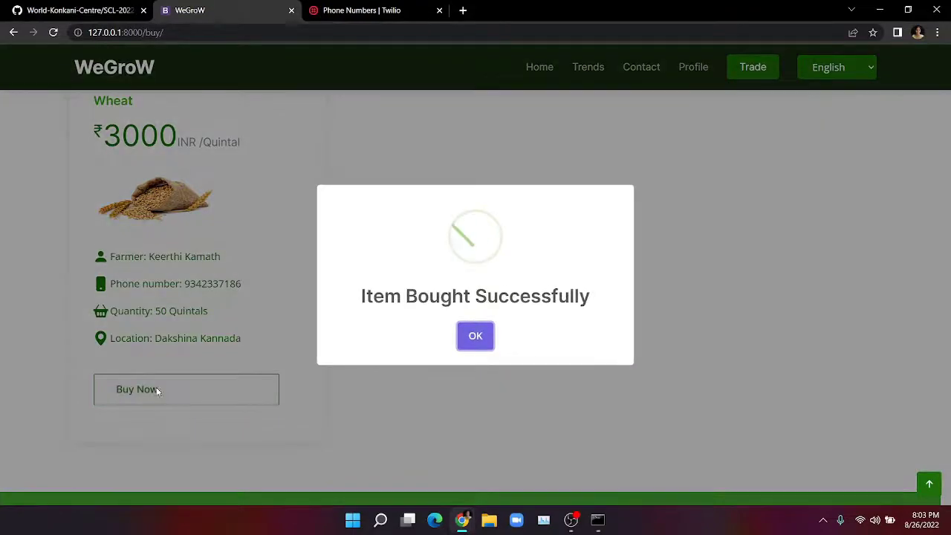
pyautogui.click(475, 336)
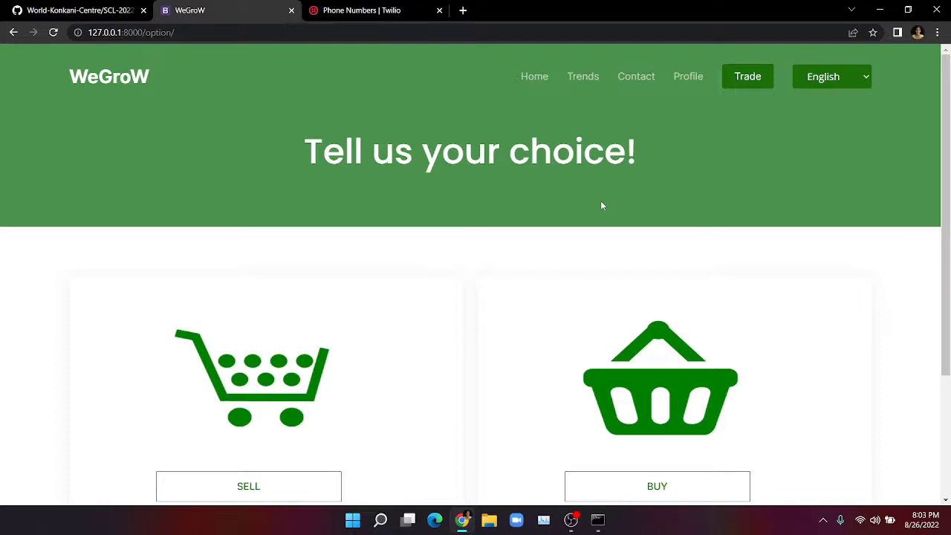
# Step: Open the profile's analytics choices and review the sold products
pyautogui.scroll(-1, 614, 235)
pyautogui.click(680, 82)
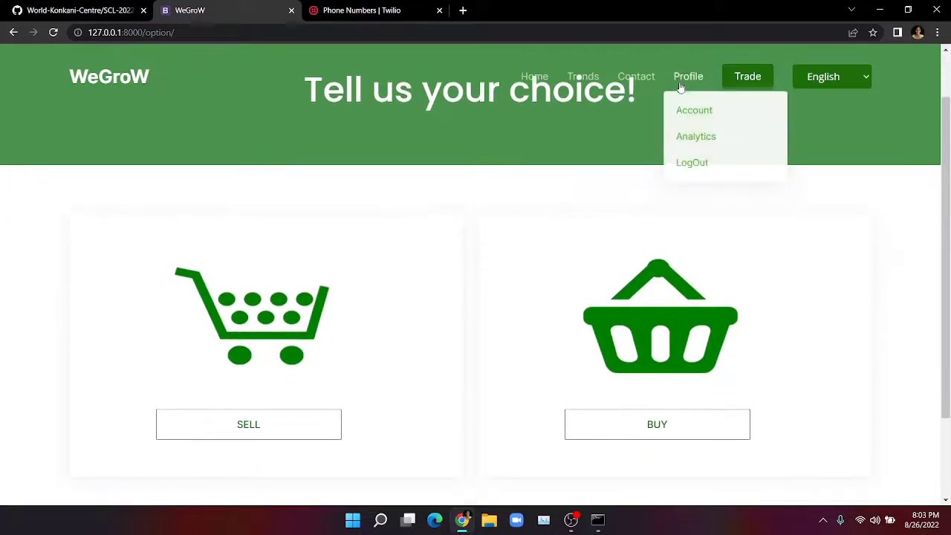
pyautogui.click(683, 138)
pyautogui.scroll(-2, 176, 345)
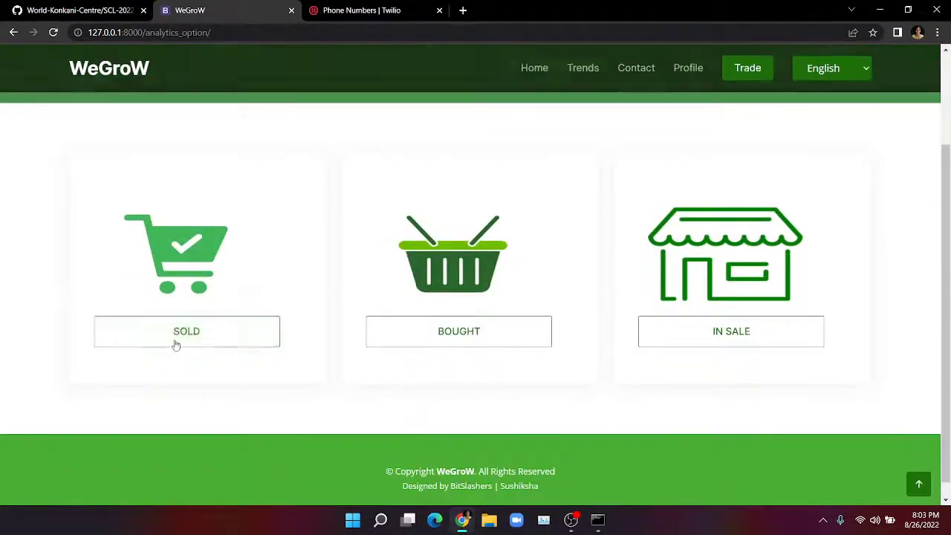
pyautogui.click(176, 345)
pyautogui.scroll(-3, 219, 361)
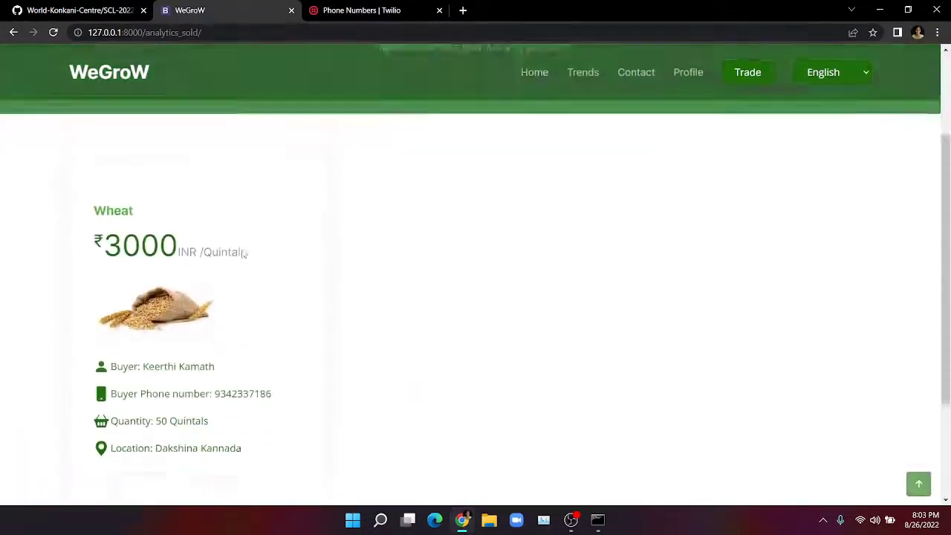
pyautogui.scroll(3, 168, 414)
# Step: Return to the analytics choices and review the bought products
pyautogui.click(689, 76)
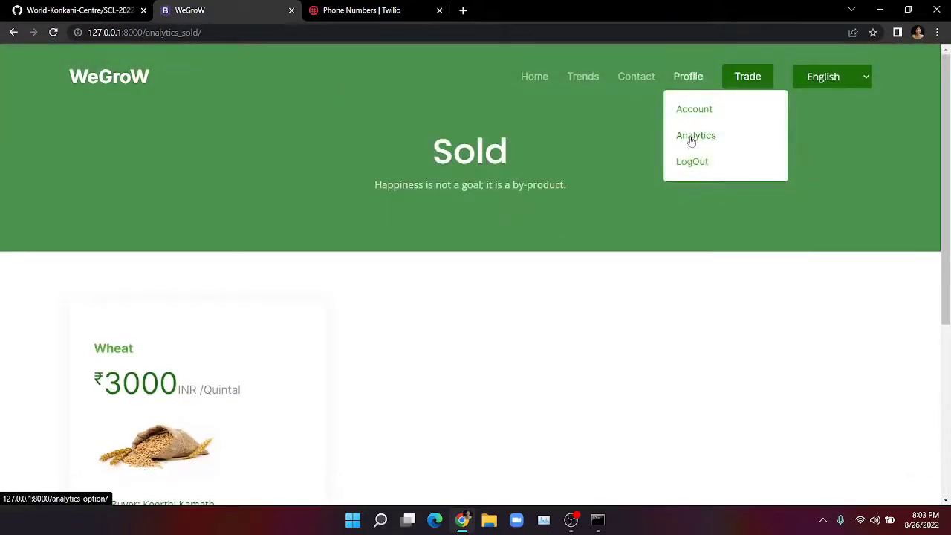
pyautogui.scroll(-4, 456, 246)
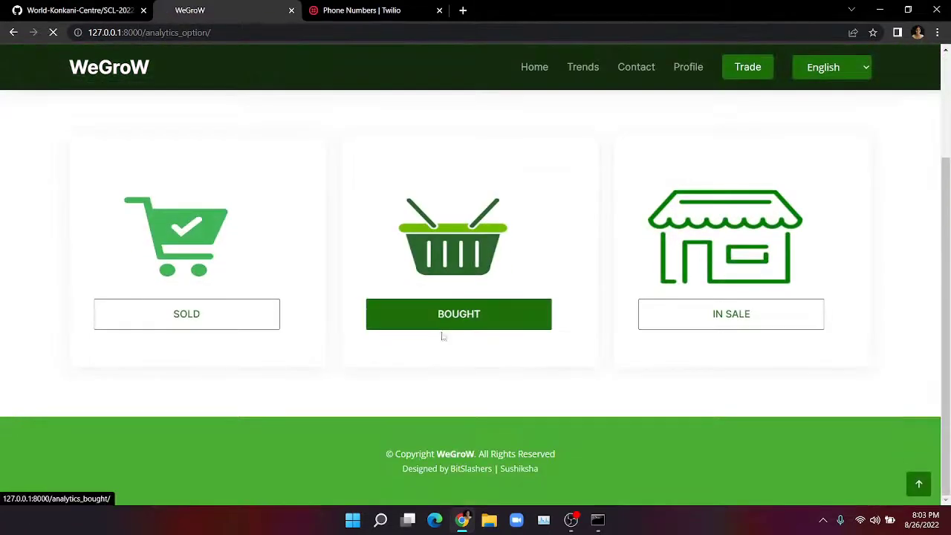
pyautogui.click(442, 334)
pyautogui.scroll(-4, 512, 298)
# Step: Go back to the analytics choices and check which products are still in sale
pyautogui.click(689, 67)
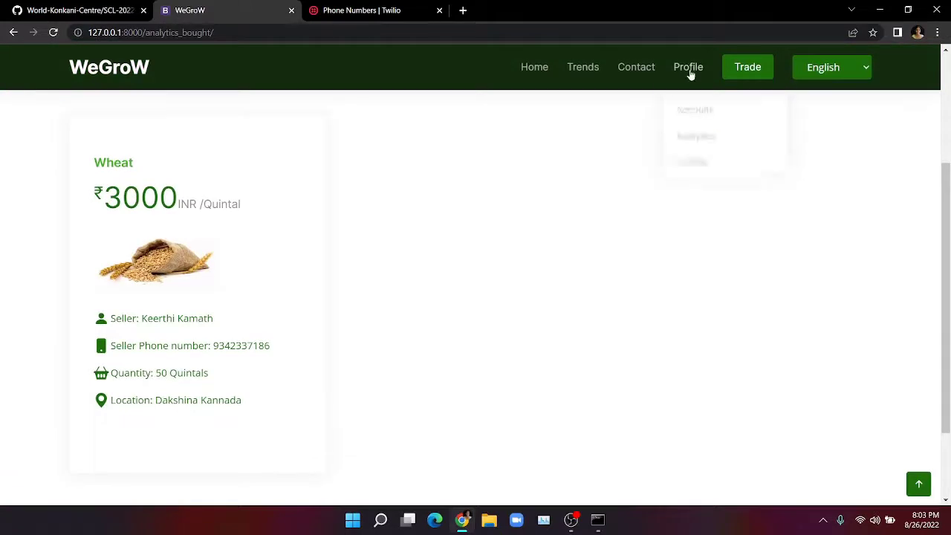
pyautogui.click(698, 128)
pyautogui.scroll(-4, 739, 355)
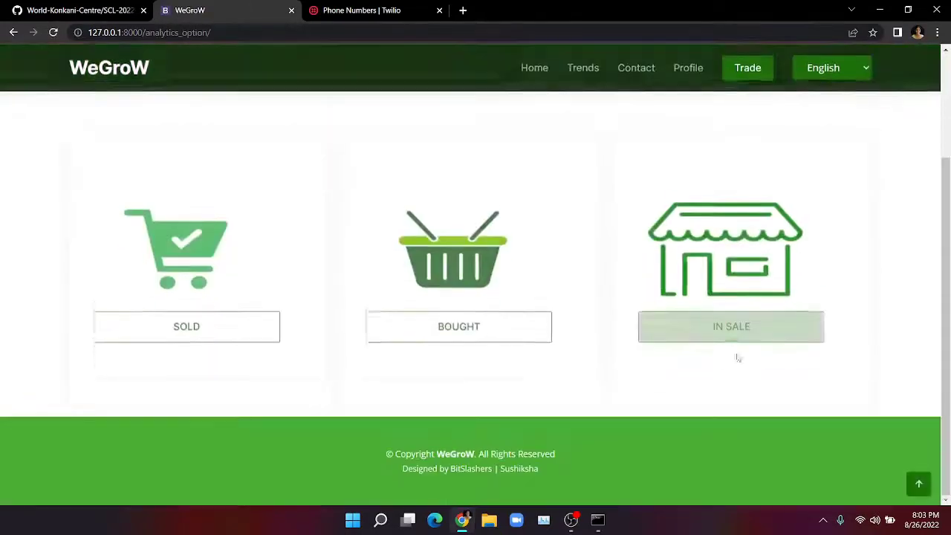
pyautogui.click(733, 314)
pyautogui.scroll(-4, 694, 289)
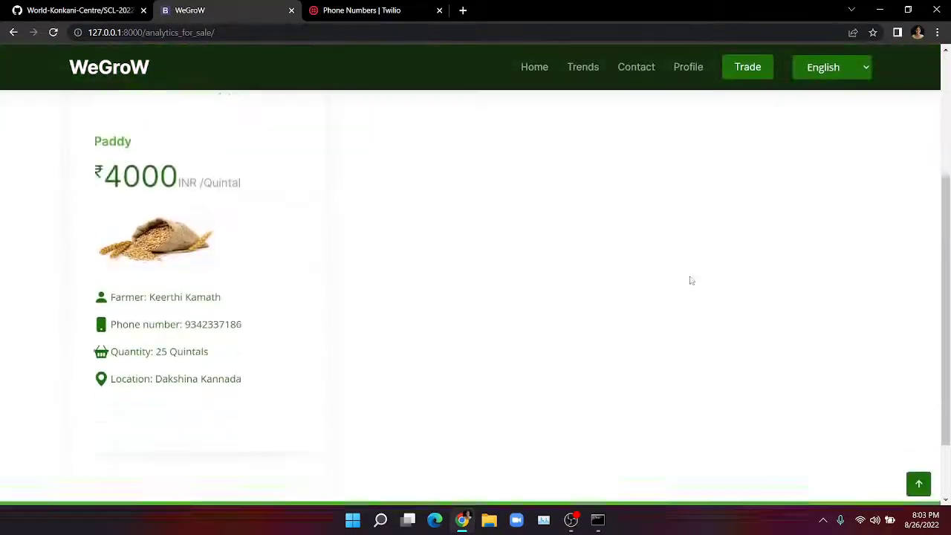
pyautogui.scroll(4, 695, 278)
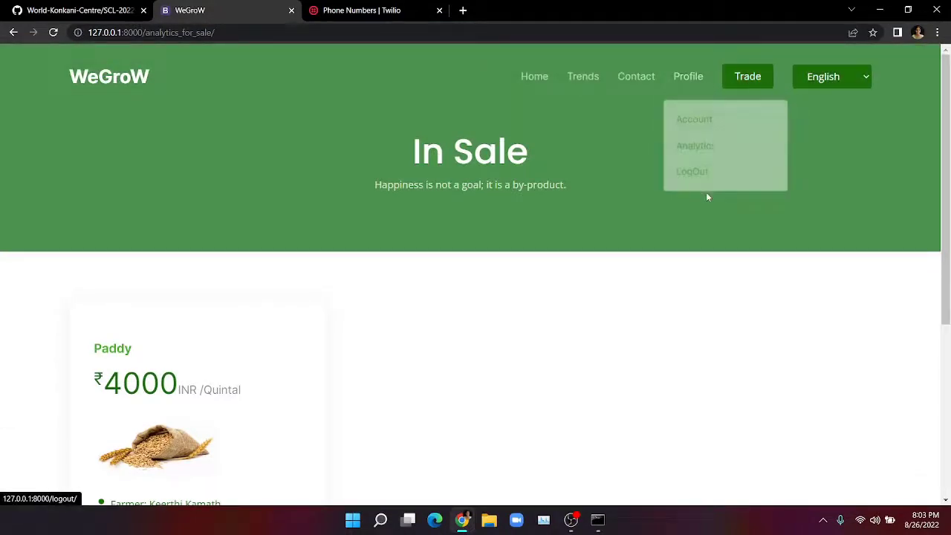
# Step: Open the home page, switch the site language to Kannada and look over the translated page
pyautogui.click(535, 77)
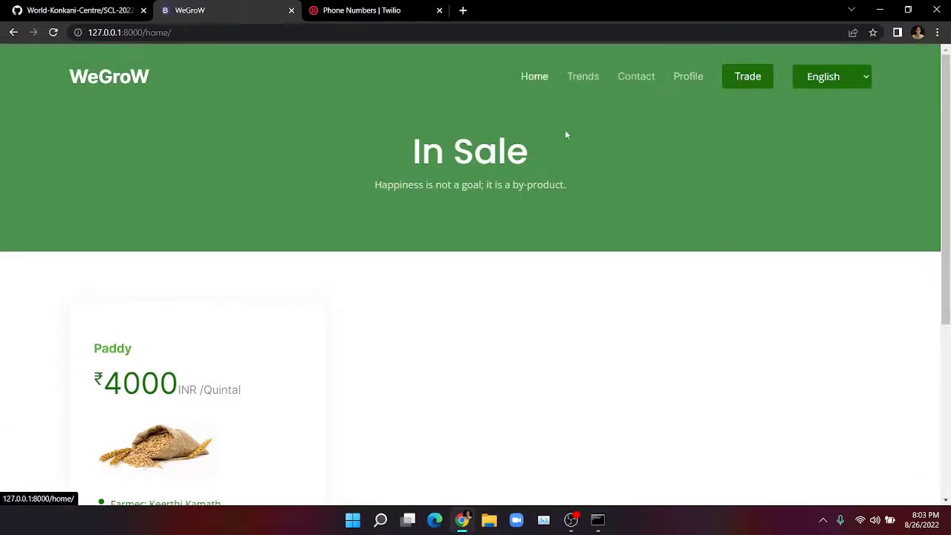
pyautogui.click(840, 82)
pyautogui.click(827, 111)
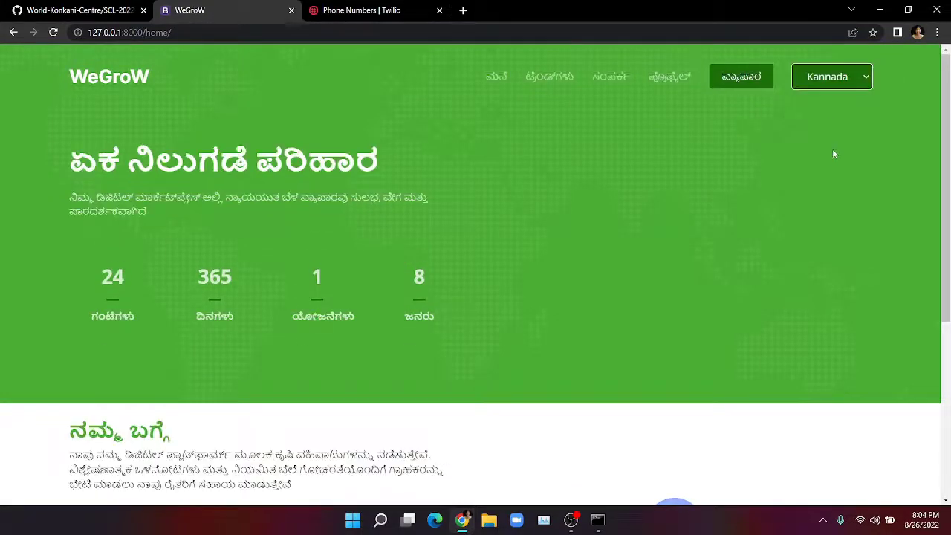
pyautogui.scroll(-3, 769, 195)
pyautogui.scroll(3, 766, 195)
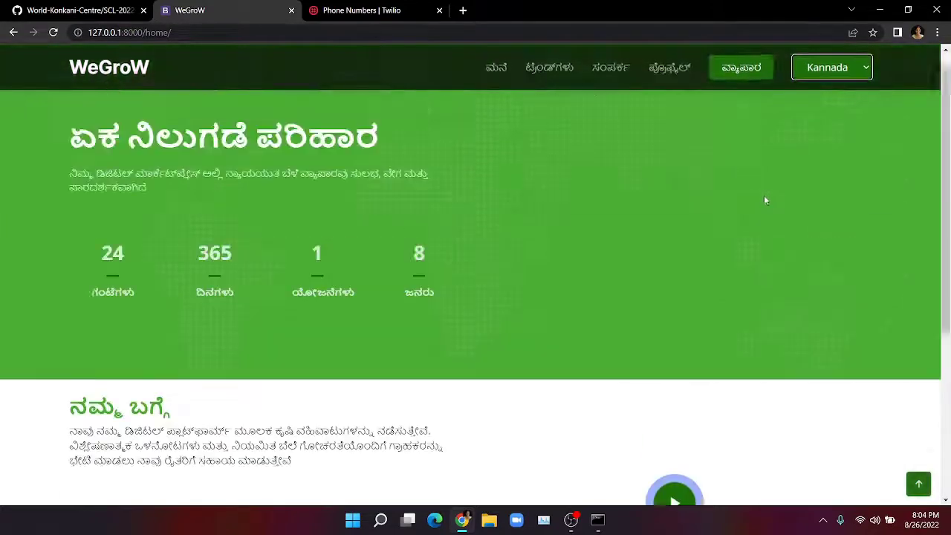
# Step: View the crop price trends page in Kannada
pyautogui.click(560, 86)
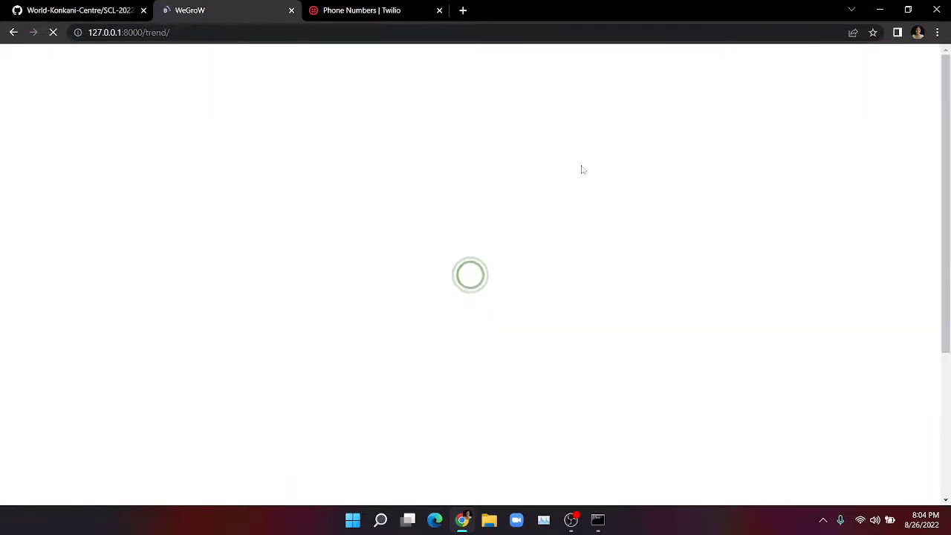
pyautogui.scroll(-3, 569, 271)
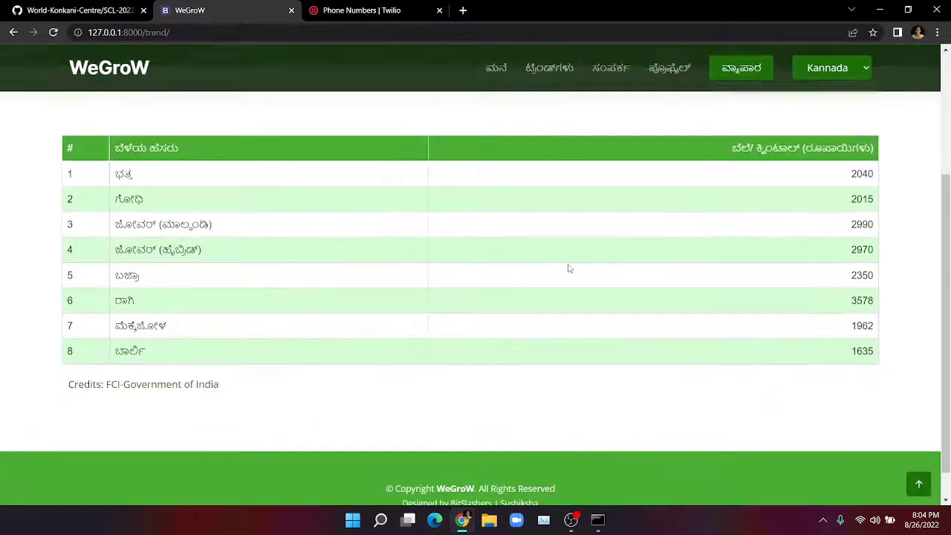
pyautogui.scroll(2, 568, 269)
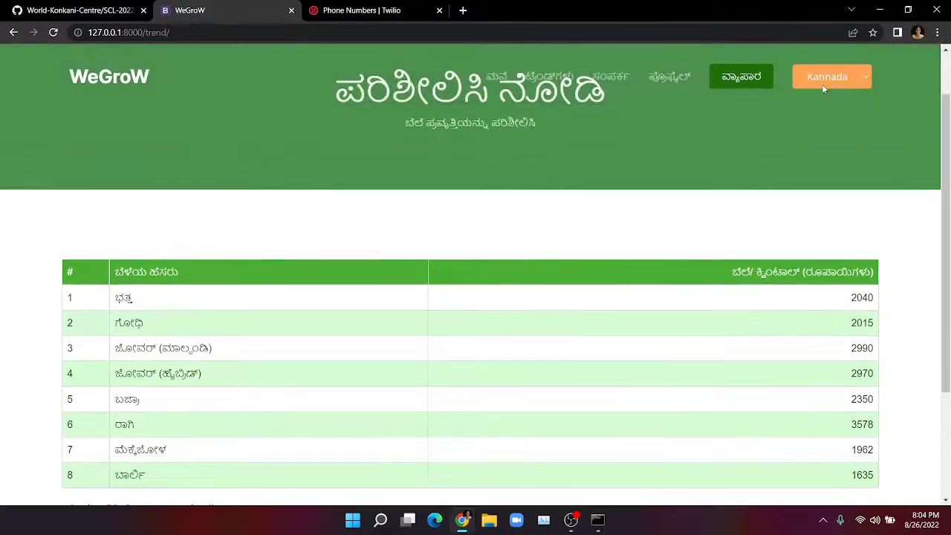
# Step: Switch the site language to Konkani and look over the translated home page
pyautogui.click(823, 81)
pyautogui.click(822, 121)
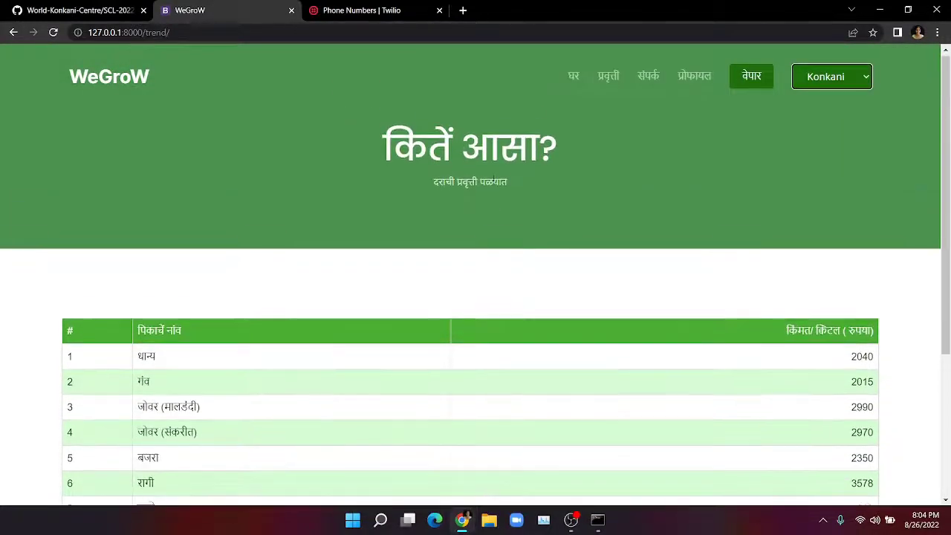
pyautogui.click(572, 77)
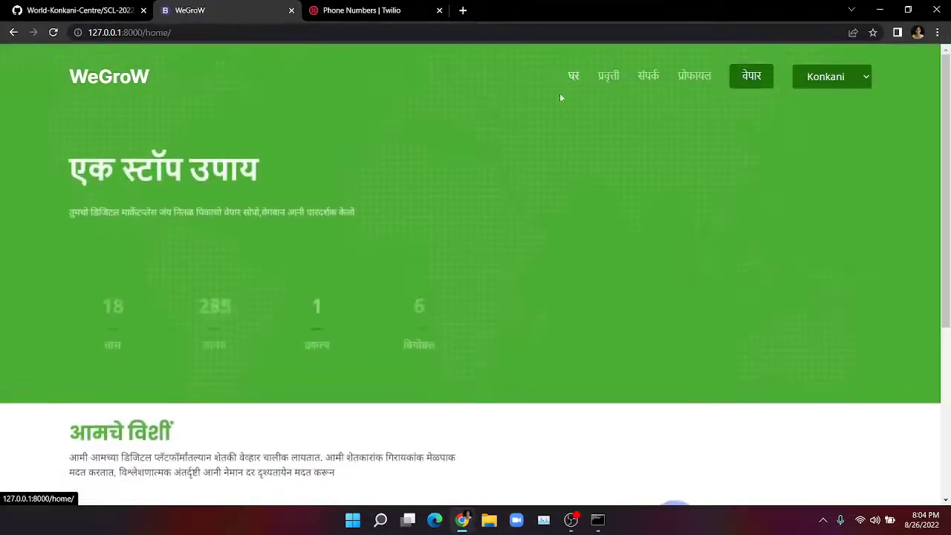
pyautogui.scroll(-3, 555, 133)
pyautogui.scroll(3, 553, 138)
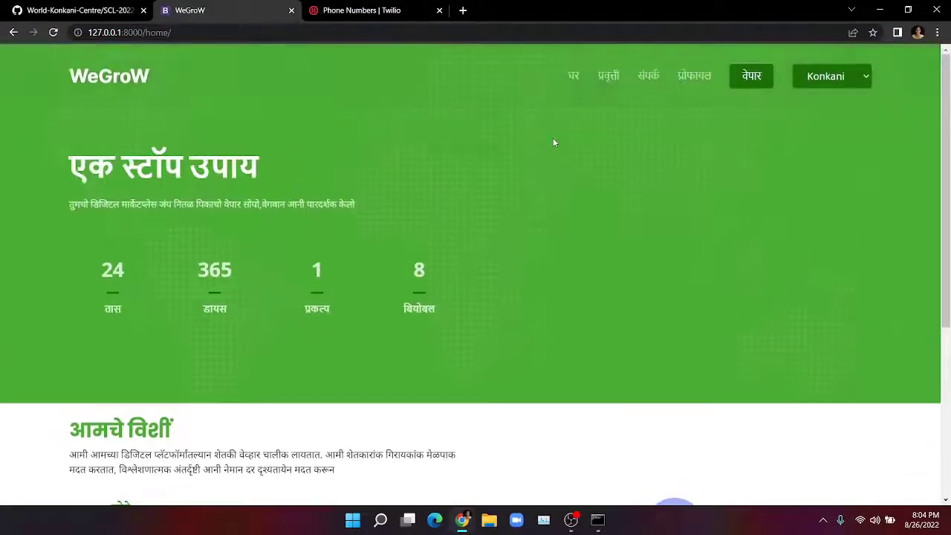
# Step: View the crop price trends page in Konkani
pyautogui.click(609, 77)
pyautogui.scroll(-2, 529, 186)
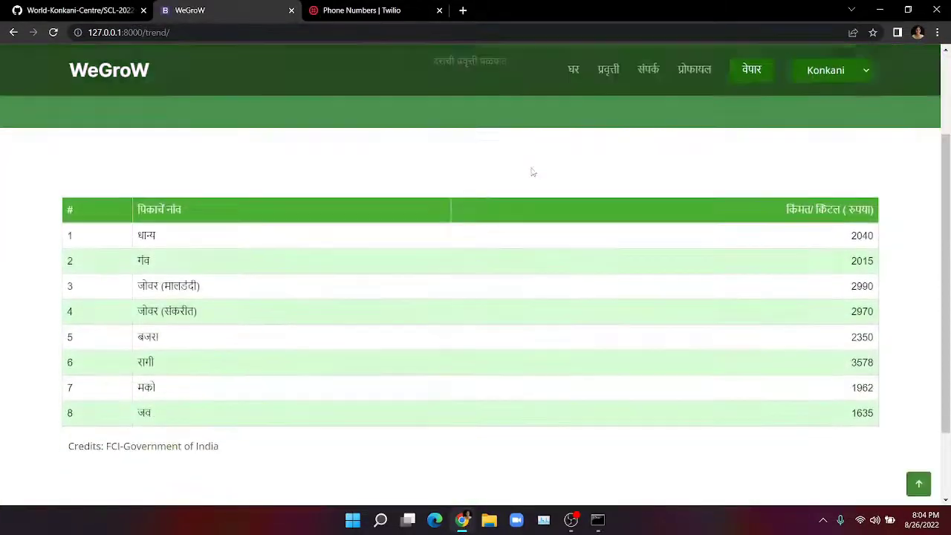
pyautogui.scroll(-2, 531, 178)
pyautogui.scroll(4, 529, 223)
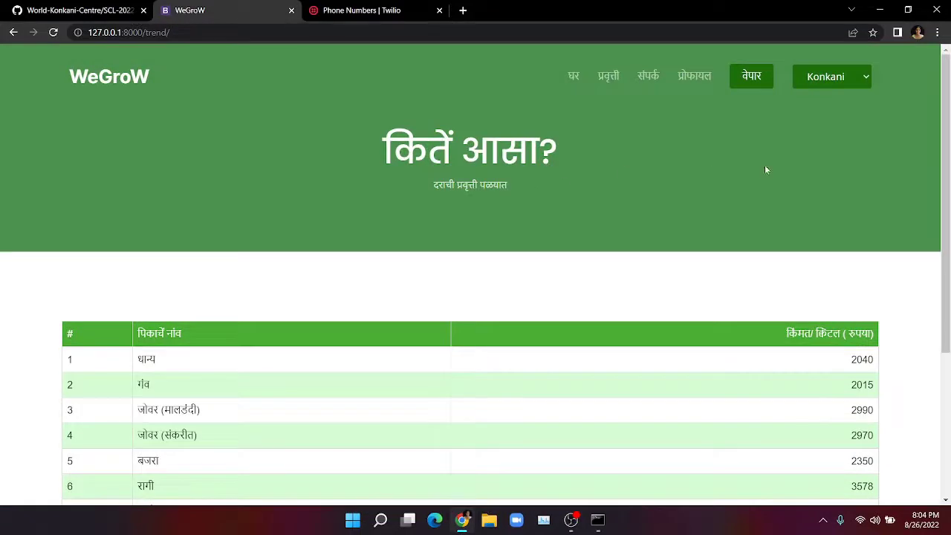
# Step: Switch the site language to English and look over the contact page with its map, contact details and message form
pyautogui.click(848, 75)
pyautogui.click(825, 96)
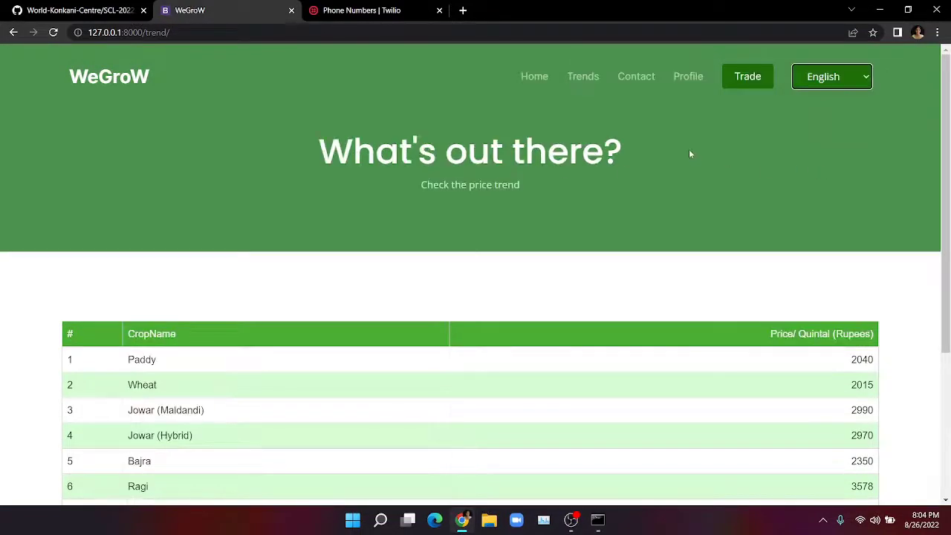
pyautogui.click(636, 82)
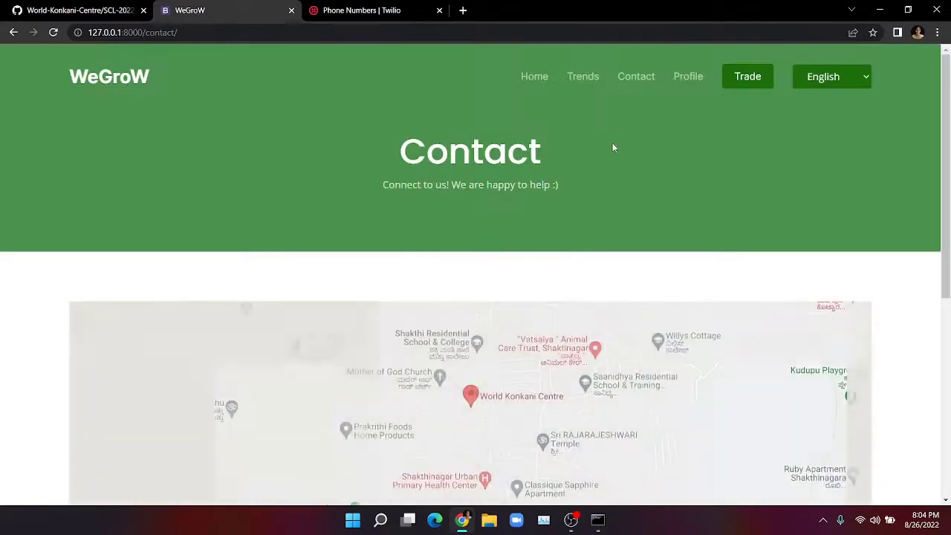
pyautogui.scroll(-3, 595, 186)
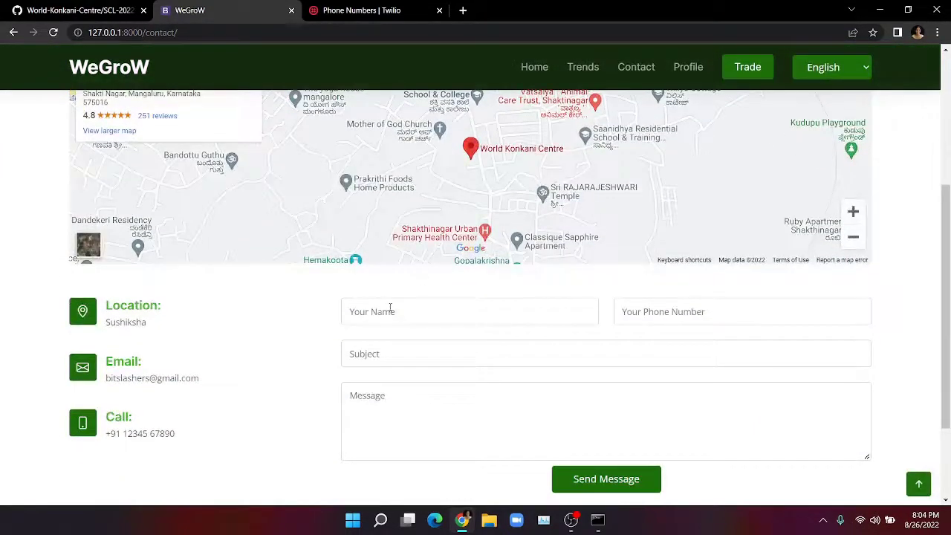
pyautogui.scroll(-1, 390, 308)
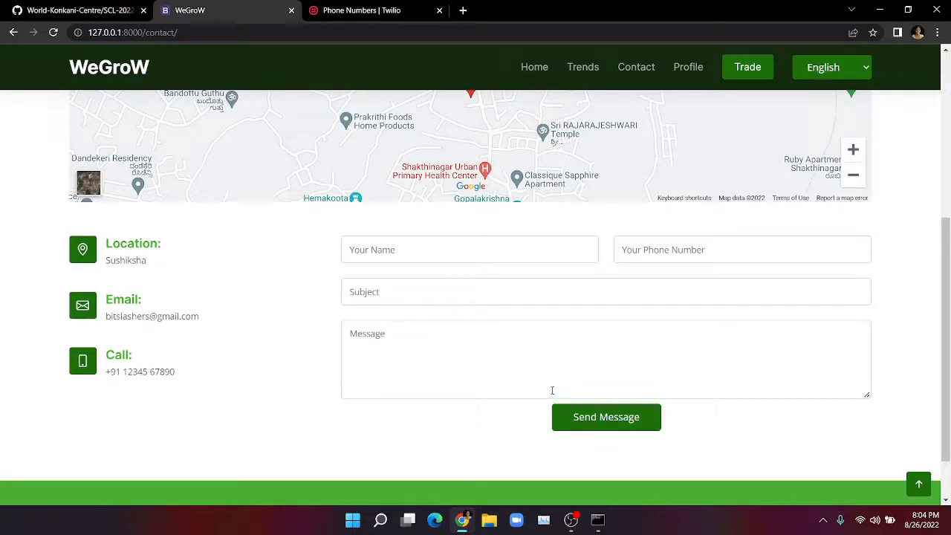
pyautogui.scroll(2, 331, 359)
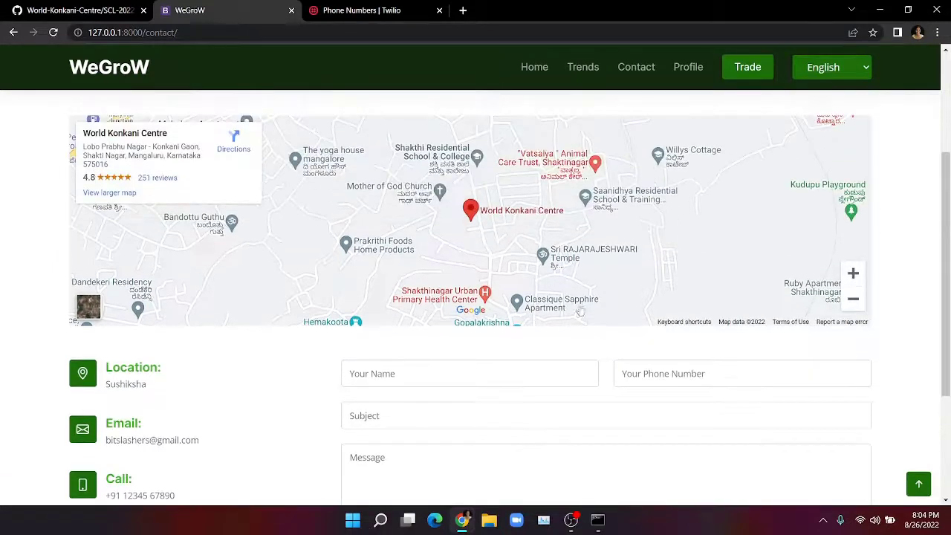
pyautogui.scroll(3, 534, 310)
# Step: Open the account settings, remove the surname from the name in the personal details and save the profile
pyautogui.moveTo(684, 76)
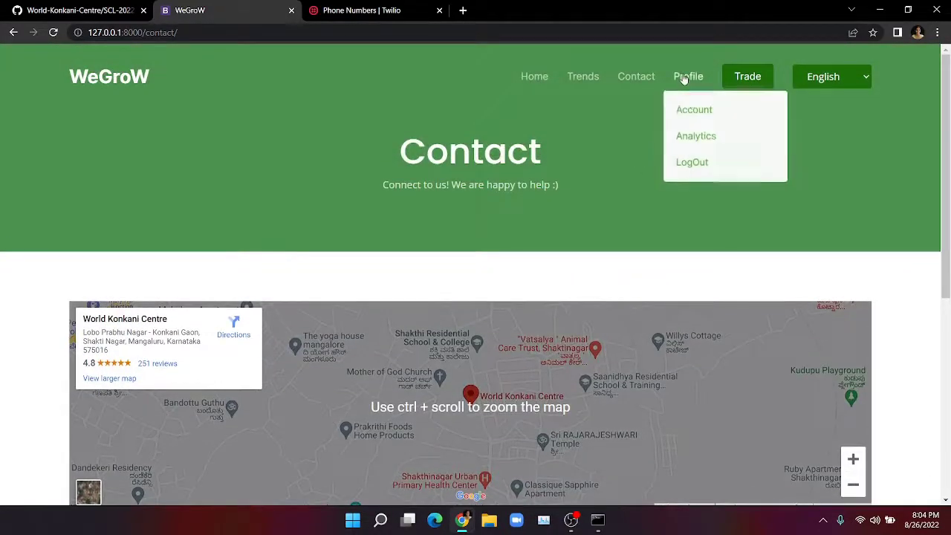
pyautogui.click(684, 111)
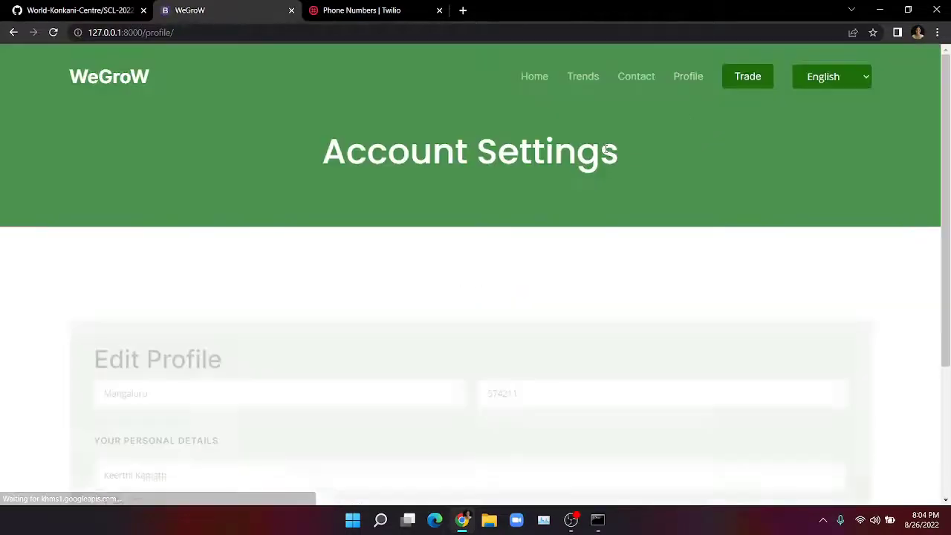
pyautogui.scroll(-2, 570, 167)
pyautogui.click(191, 306)
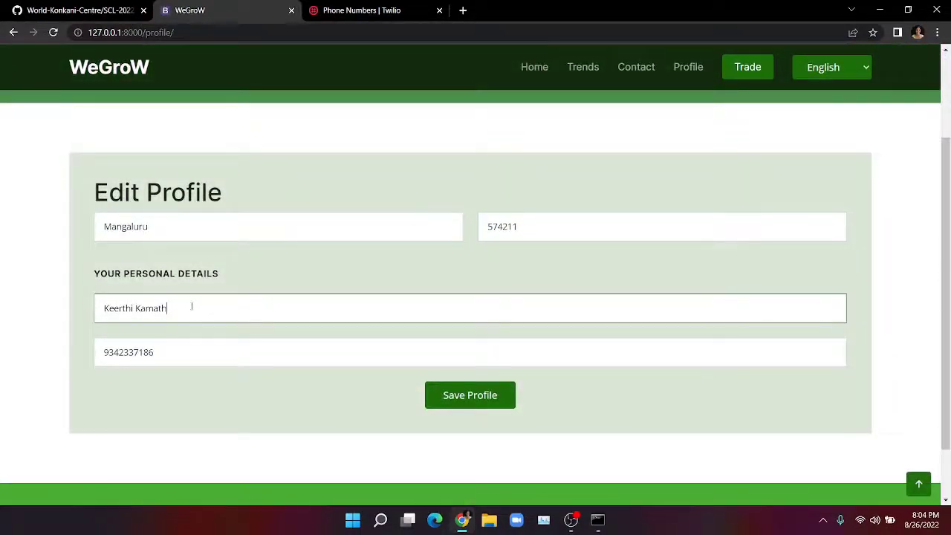
pyautogui.press('BackSpace')
pyautogui.press('BackSpace')
pyautogui.press('BackSpace')
pyautogui.press('BackSpace')
pyautogui.press('BackSpace')
pyautogui.press('BackSpace')
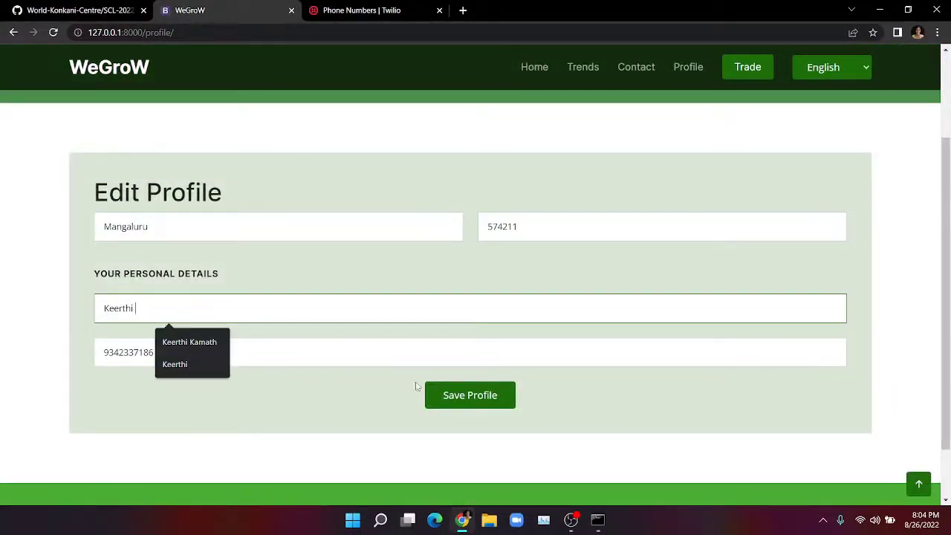
pyautogui.click(450, 398)
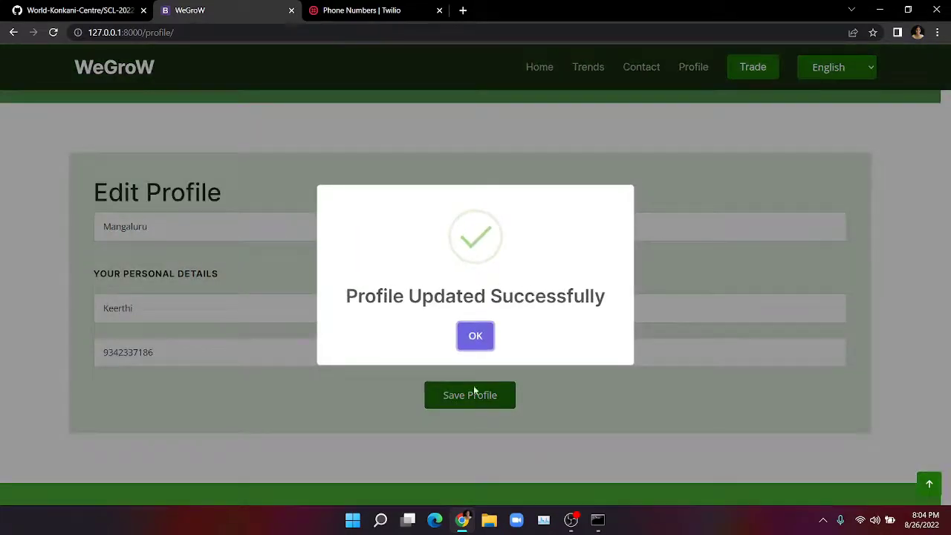
pyautogui.click(475, 337)
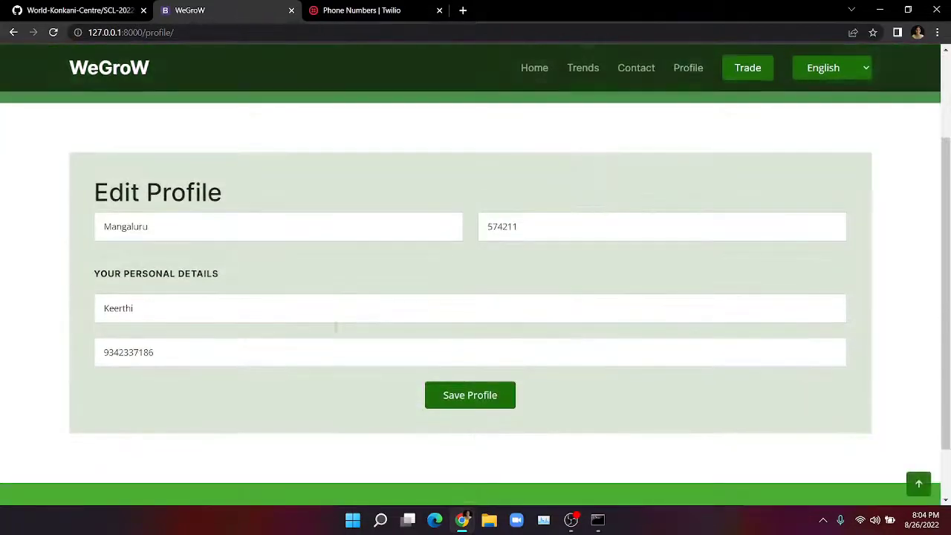
# Step: Log out of the WeGroW account
pyautogui.scroll(2, 523, 313)
pyautogui.moveTo(686, 94)
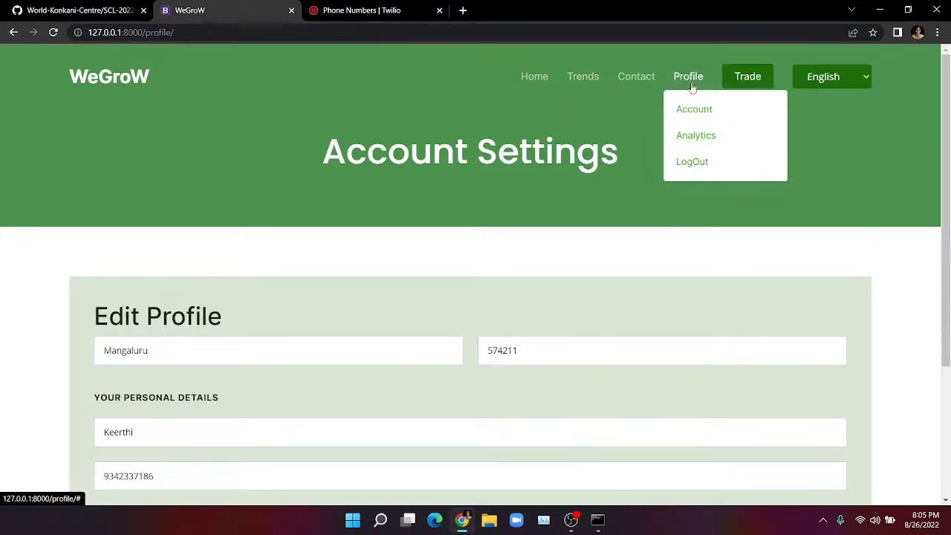
pyautogui.click(692, 162)
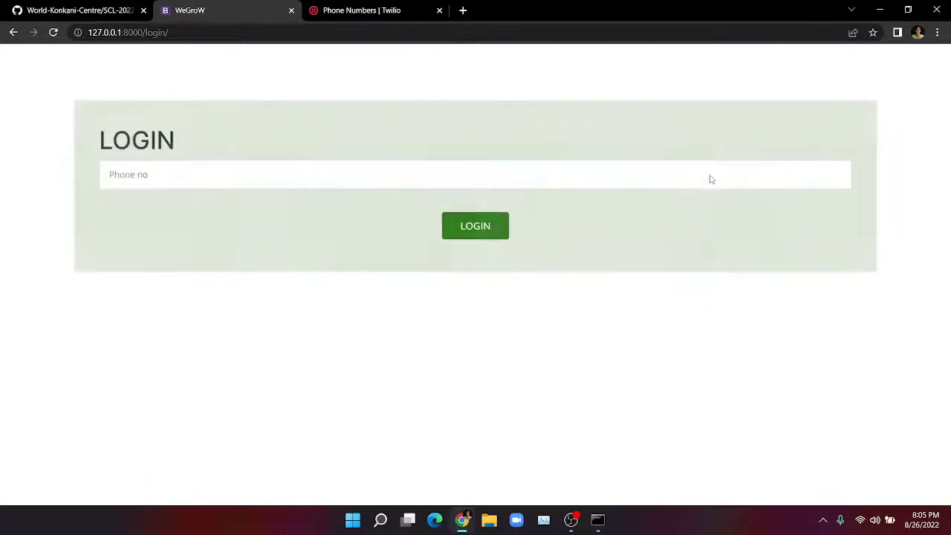